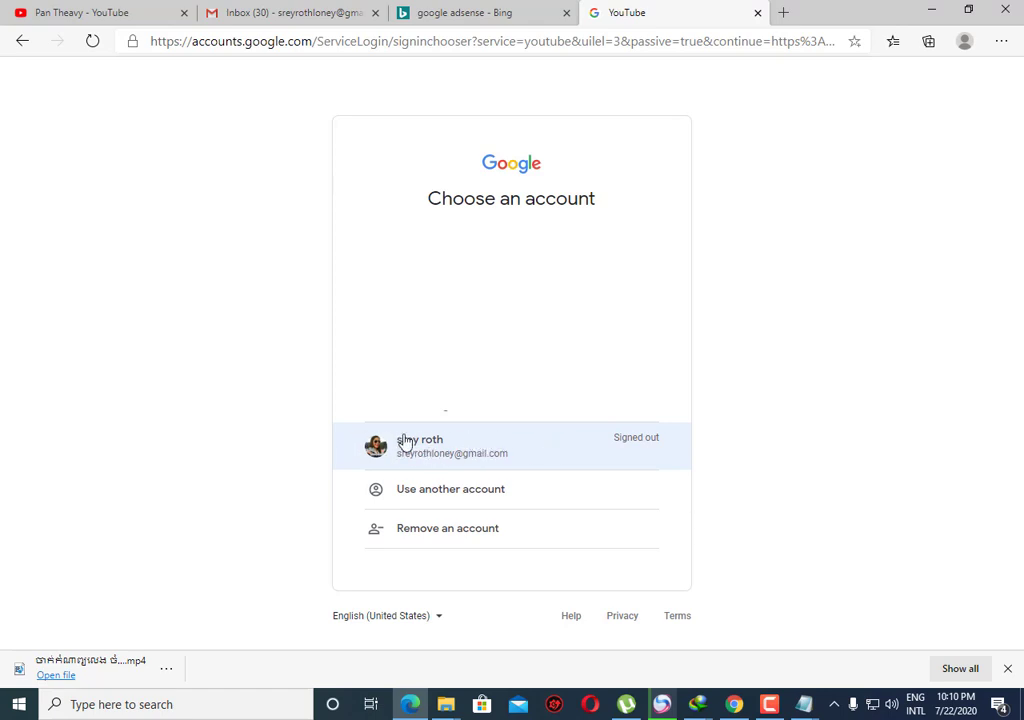
Choose the signed-out Google account for sign-in and copy its password from the New Text Document in Notepad.
left_click(427, 450)
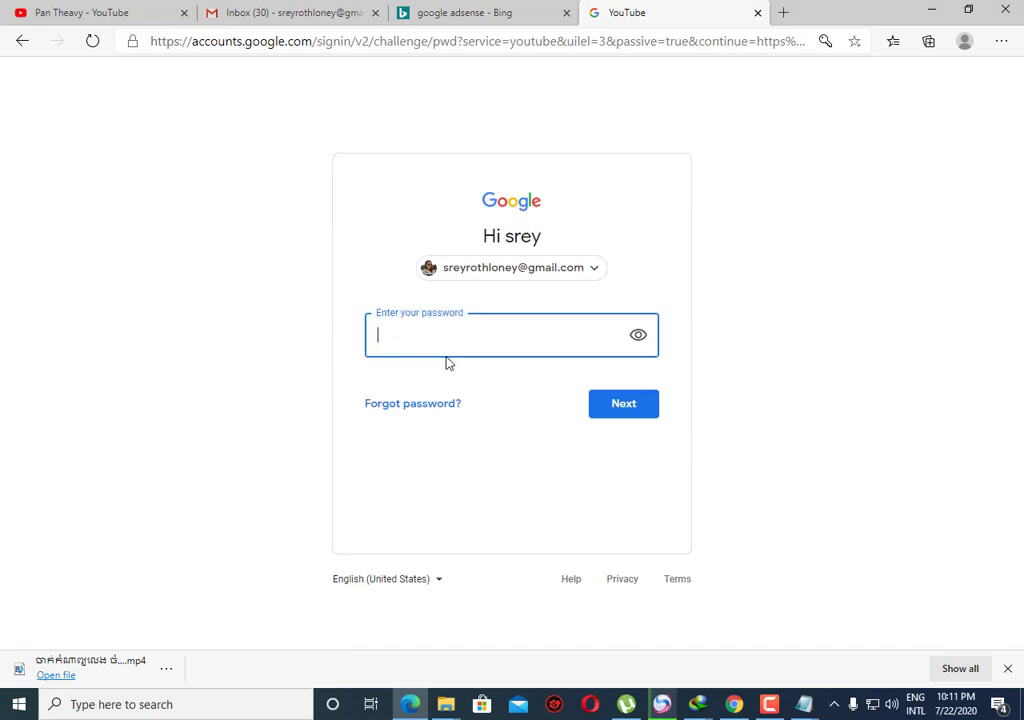
mouse_move(803, 704)
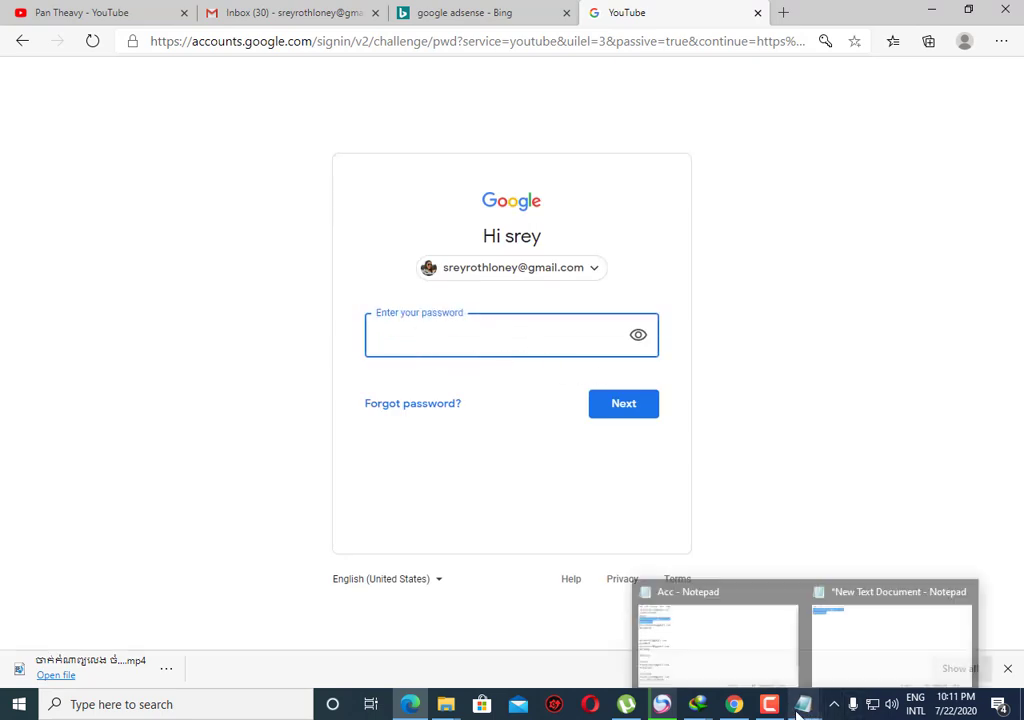
left_click(850, 633)
left_click(286, 264)
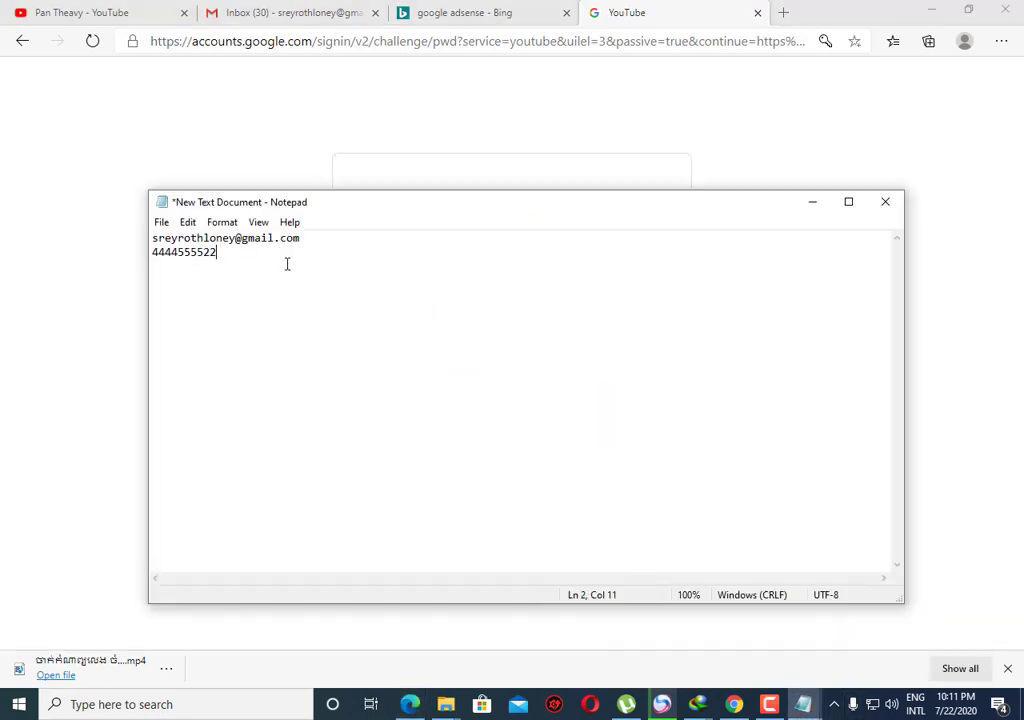
left_click_drag(222, 253, 163, 255)
right_click(192, 252)
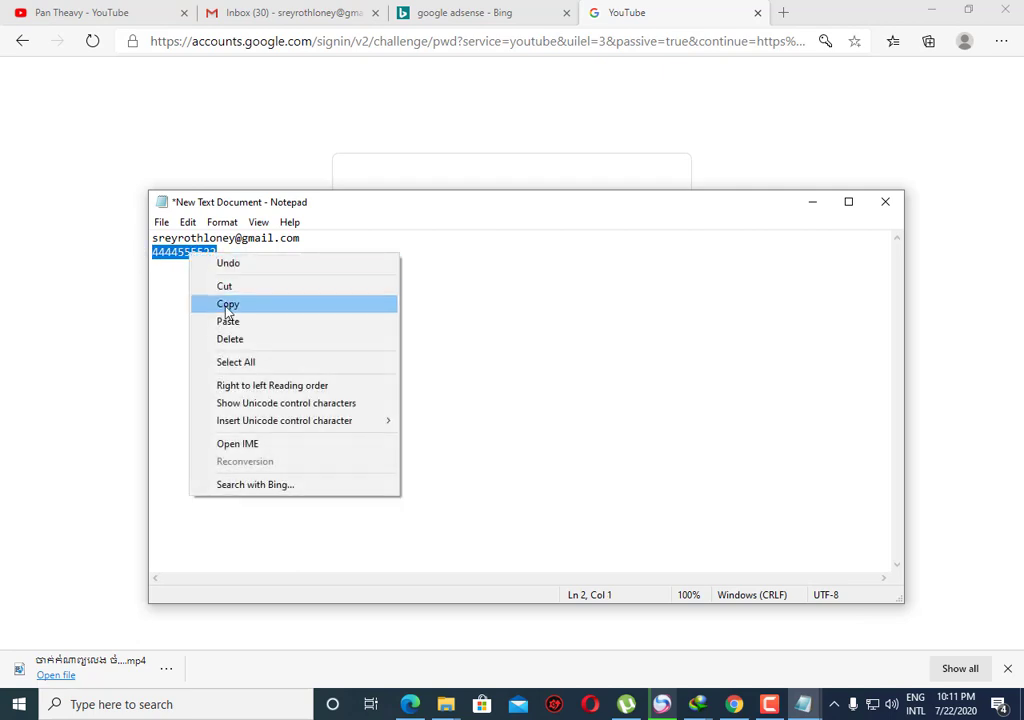
left_click(229, 302)
Paste the account password into the Google sign-in form and submit it to sign in to YouTube.
left_click(327, 130)
left_click(428, 335)
right_click(428, 335)
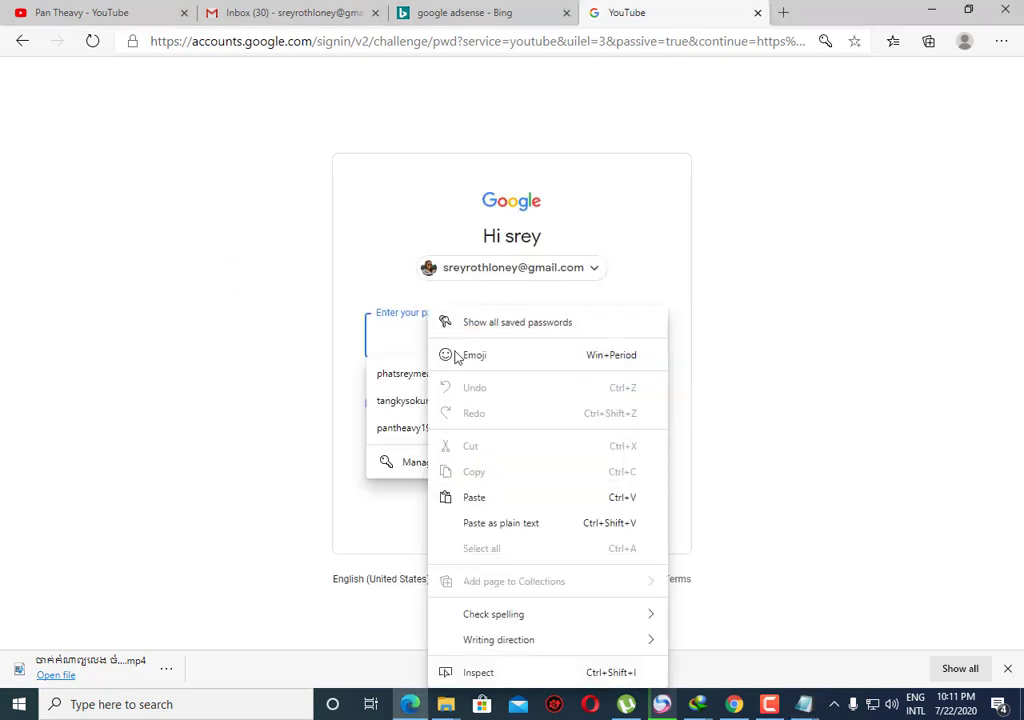
left_click(473, 498)
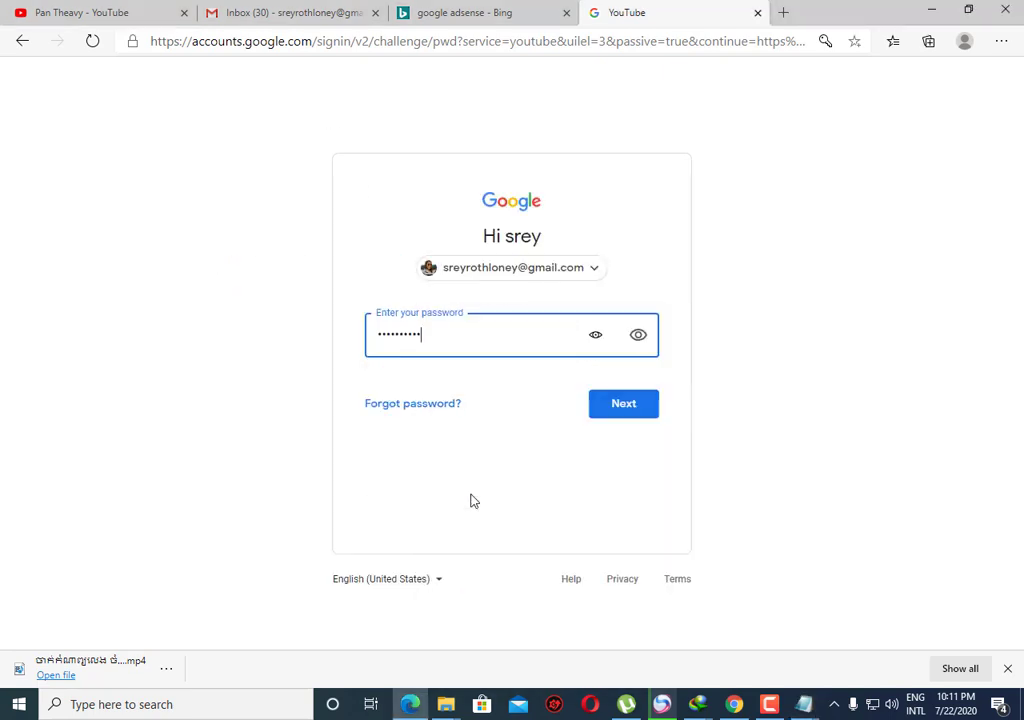
left_click(628, 412)
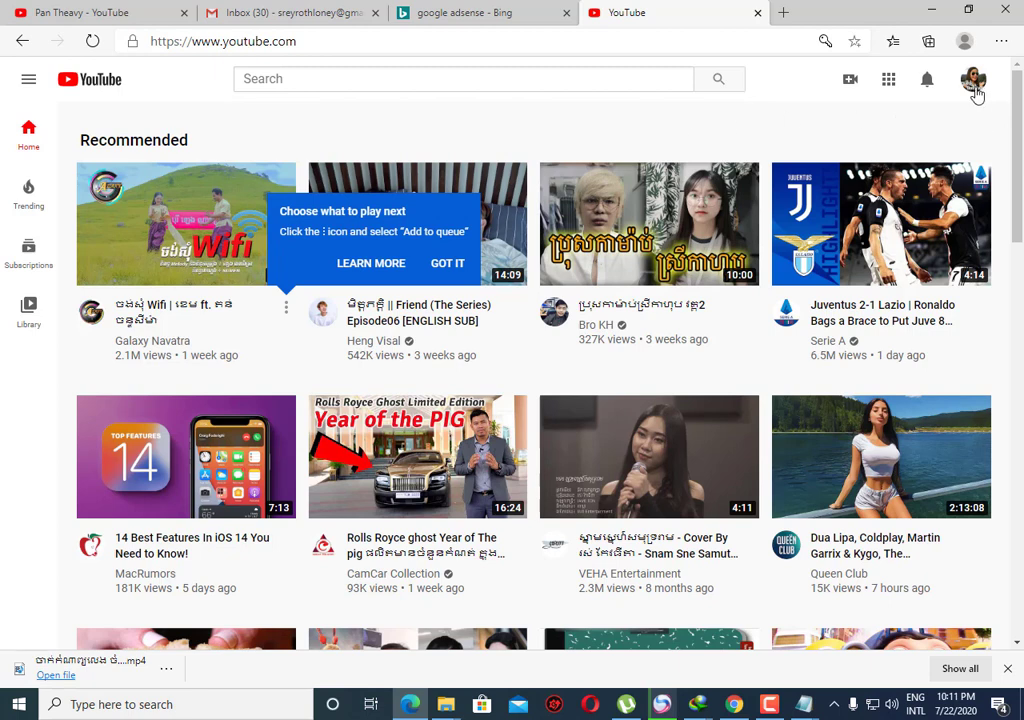
Dismiss the queue tip and start creating a channel for the signed-in account.
left_click(447, 263)
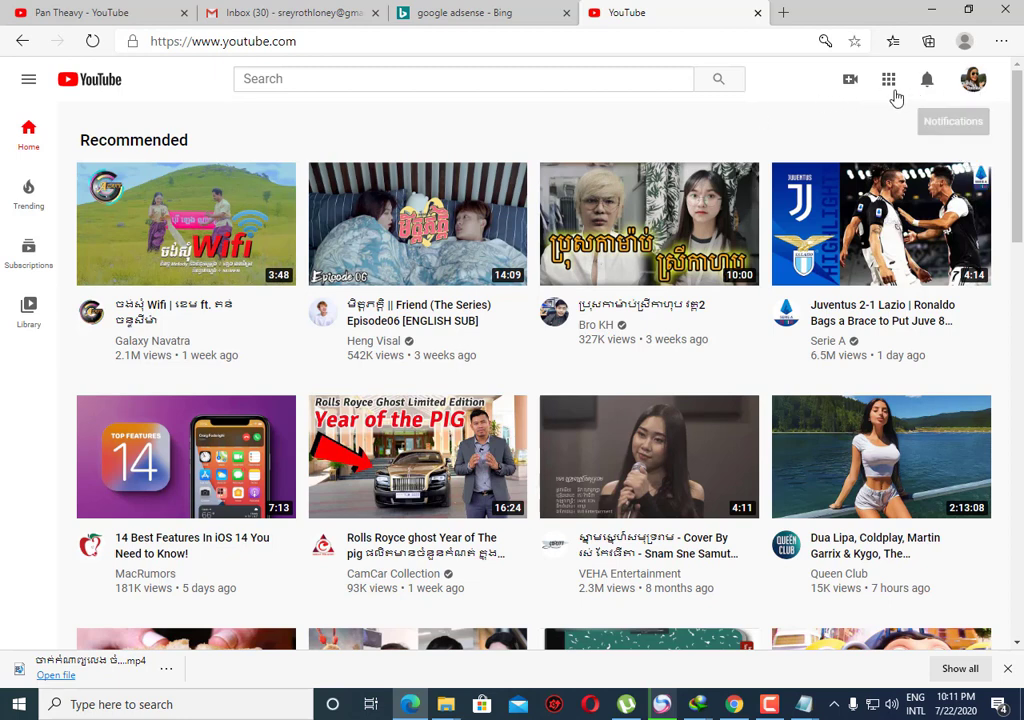
left_click(978, 90)
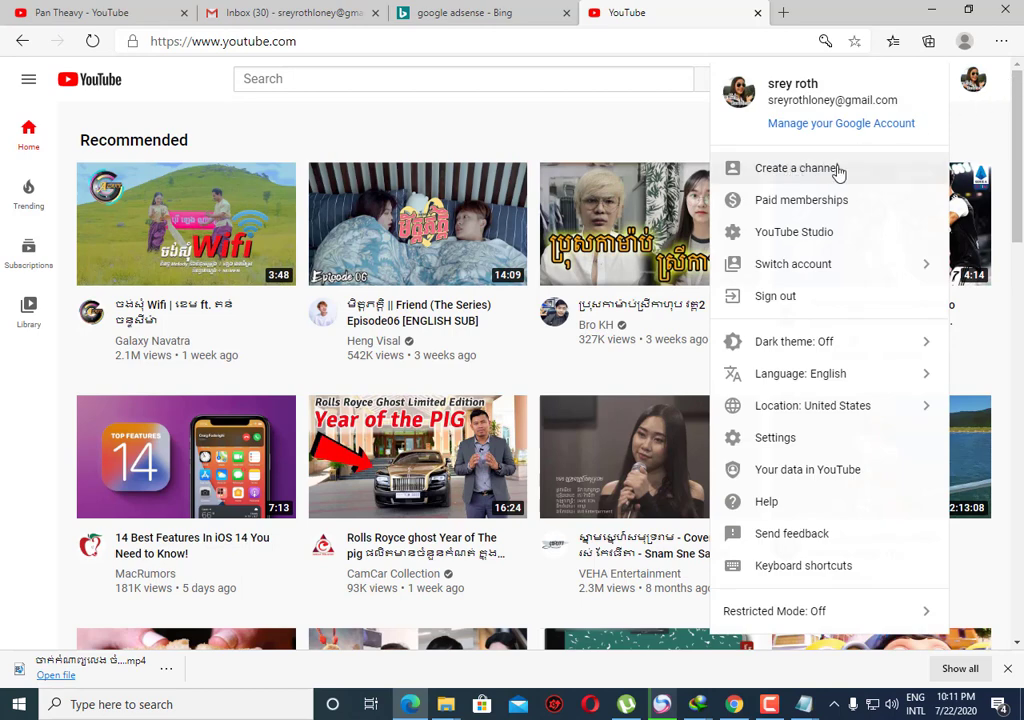
left_click(805, 170)
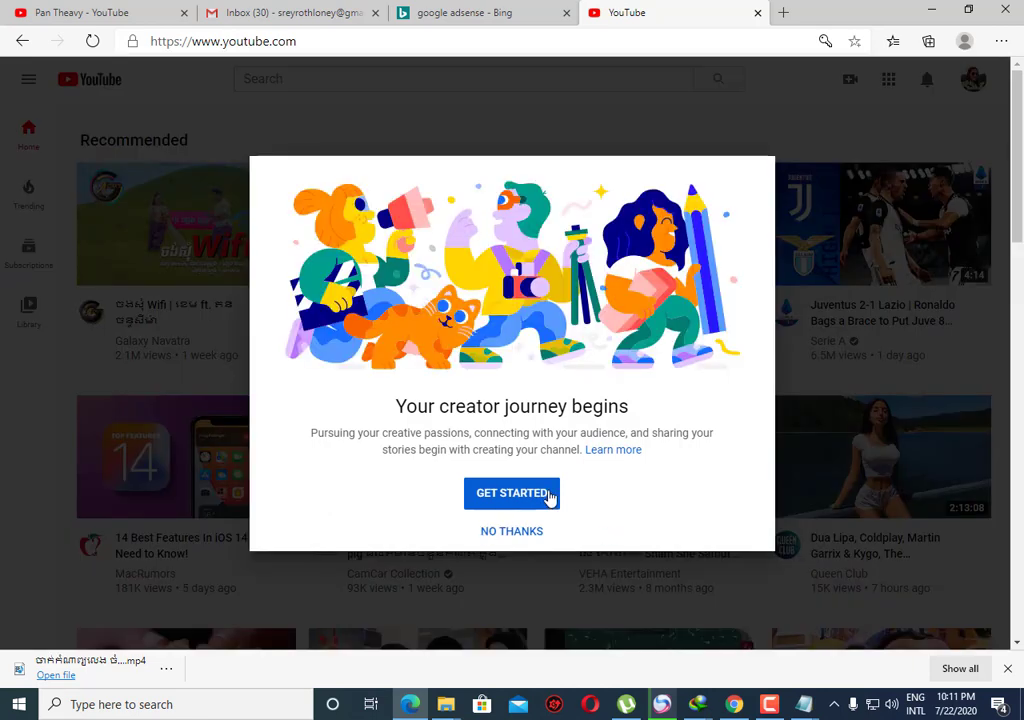
left_click(512, 499)
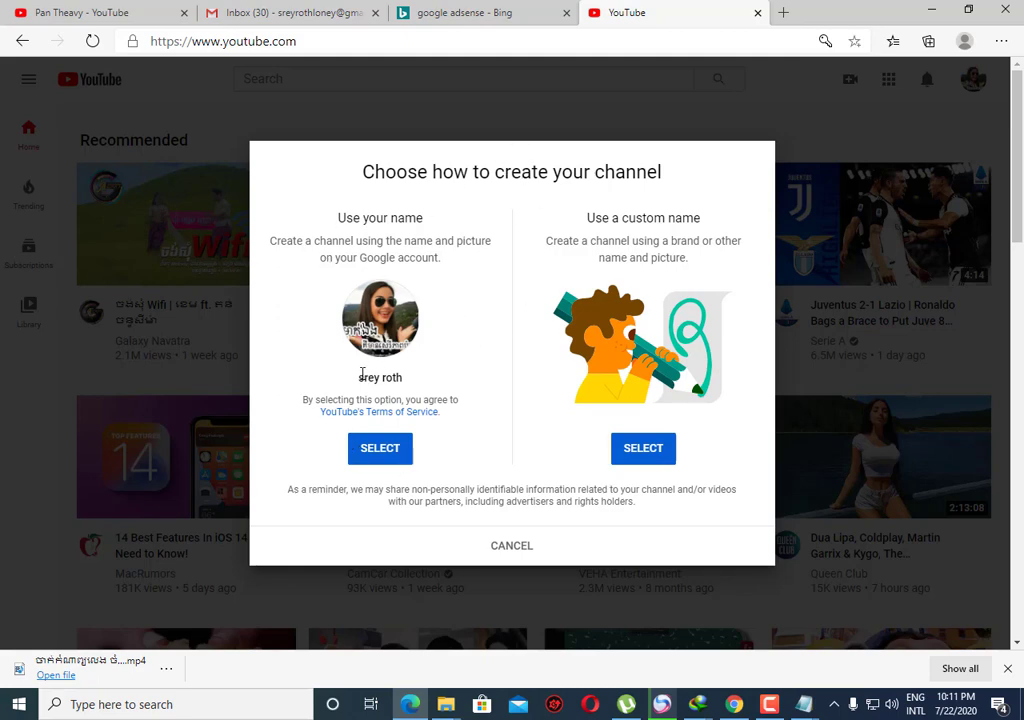
left_click_drag(360, 374, 400, 373)
left_click(361, 376)
left_click_drag(362, 379, 411, 384)
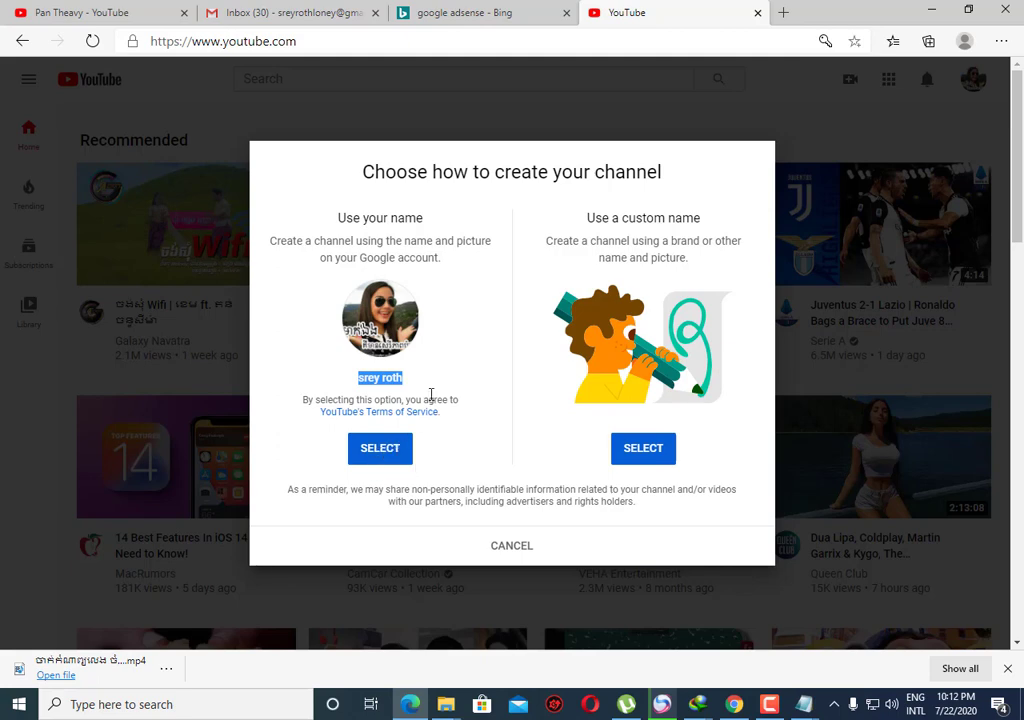
left_click(389, 380)
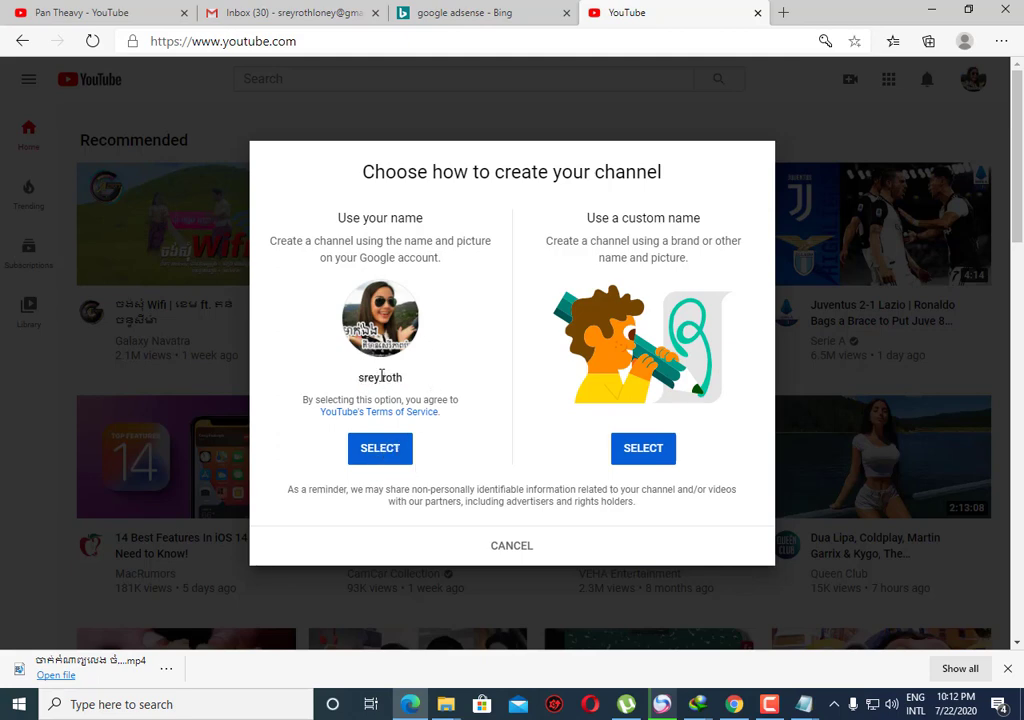
double_click(367, 378)
double_click(392, 378)
Create a channel with the custom name Movies29, acknowledging that it makes a new Google Account with its own settings.
left_click(632, 452)
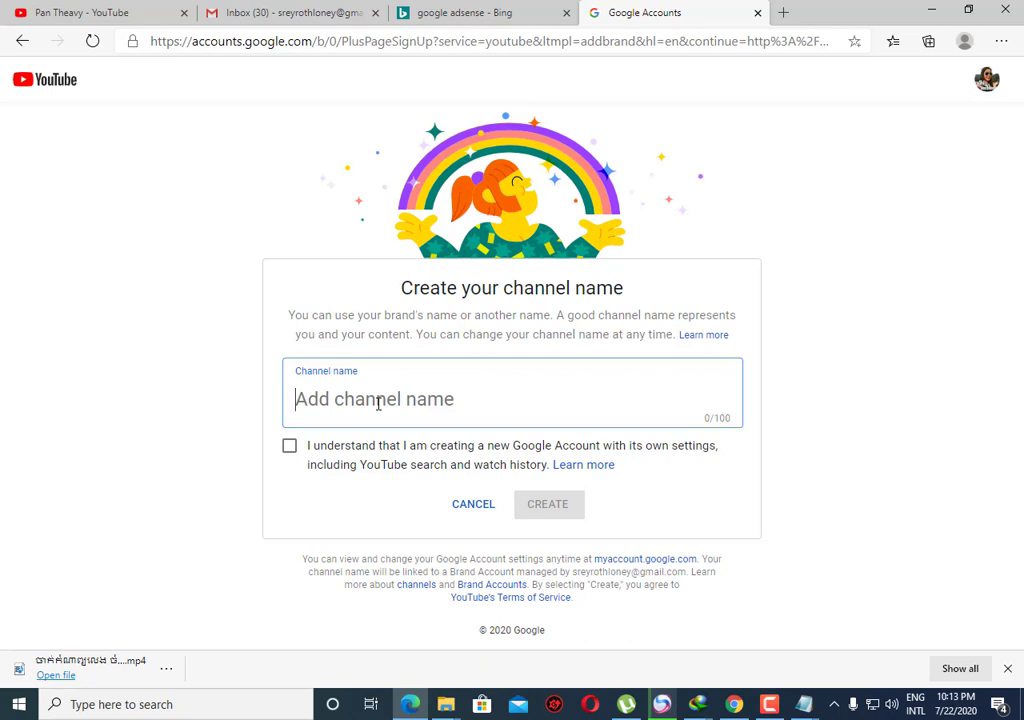
type("Movies")
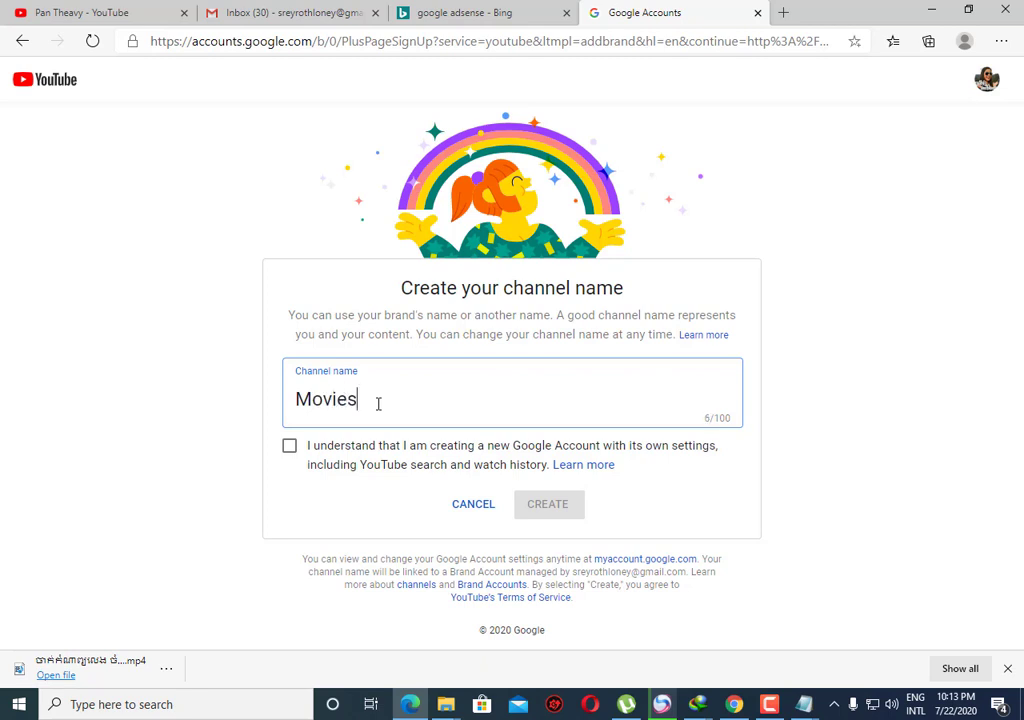
type("29")
left_click(289, 455)
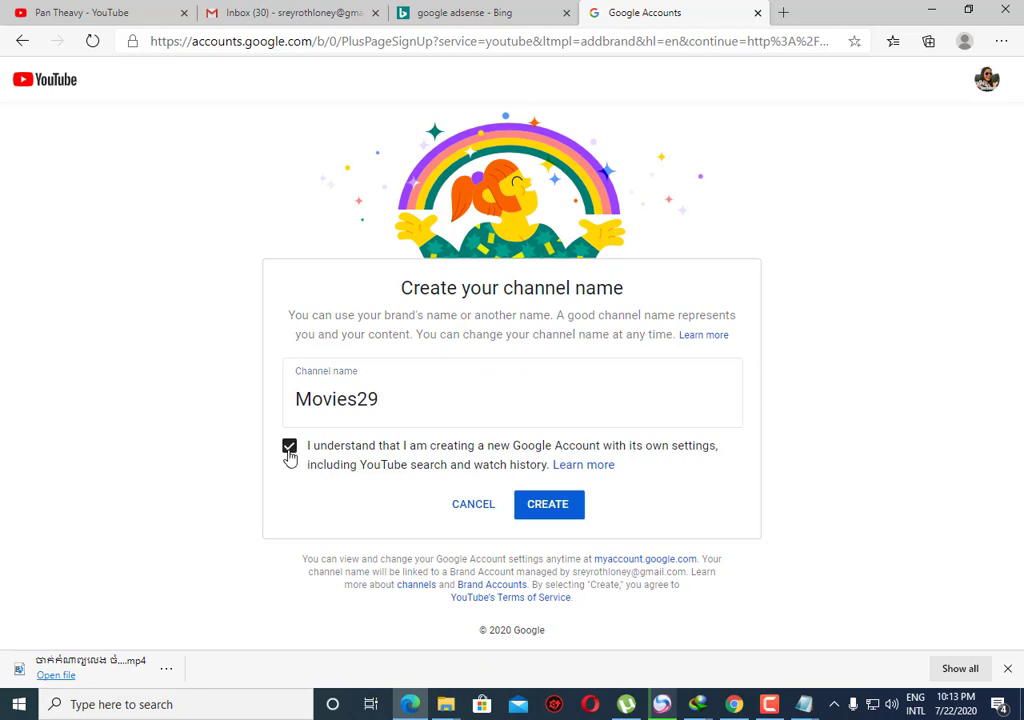
left_click(537, 508)
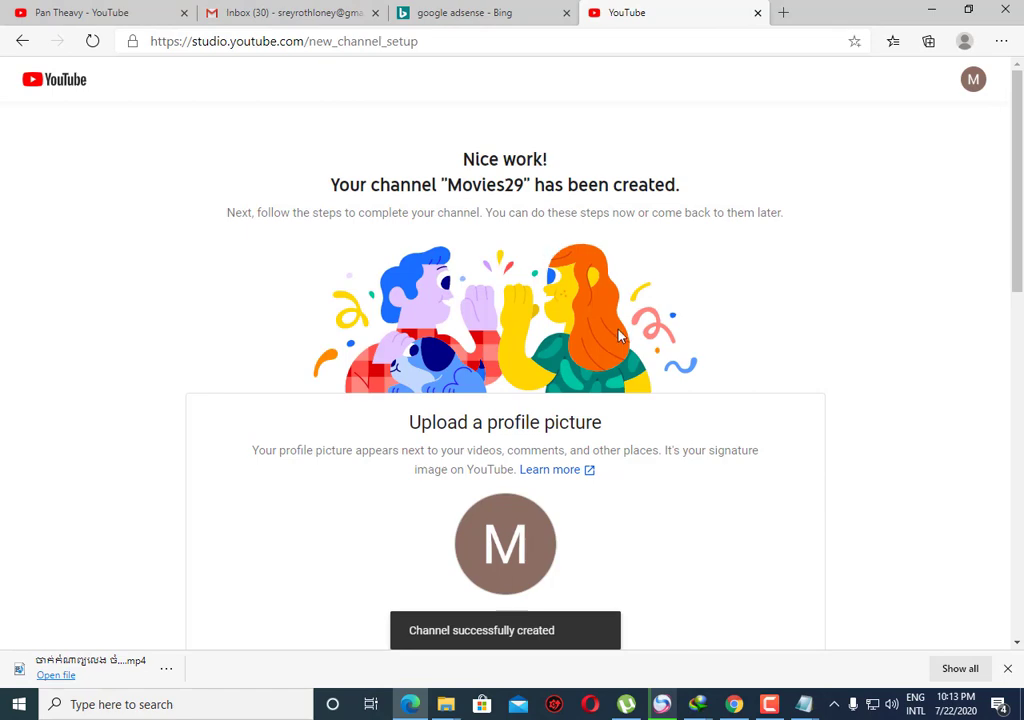
Upload the image wp2827631 from the Desktop as the channel's profile picture.
scroll(619, 335, "down", 3)
scroll(619, 335, "up", 3)
scroll(619, 335, "down", 2)
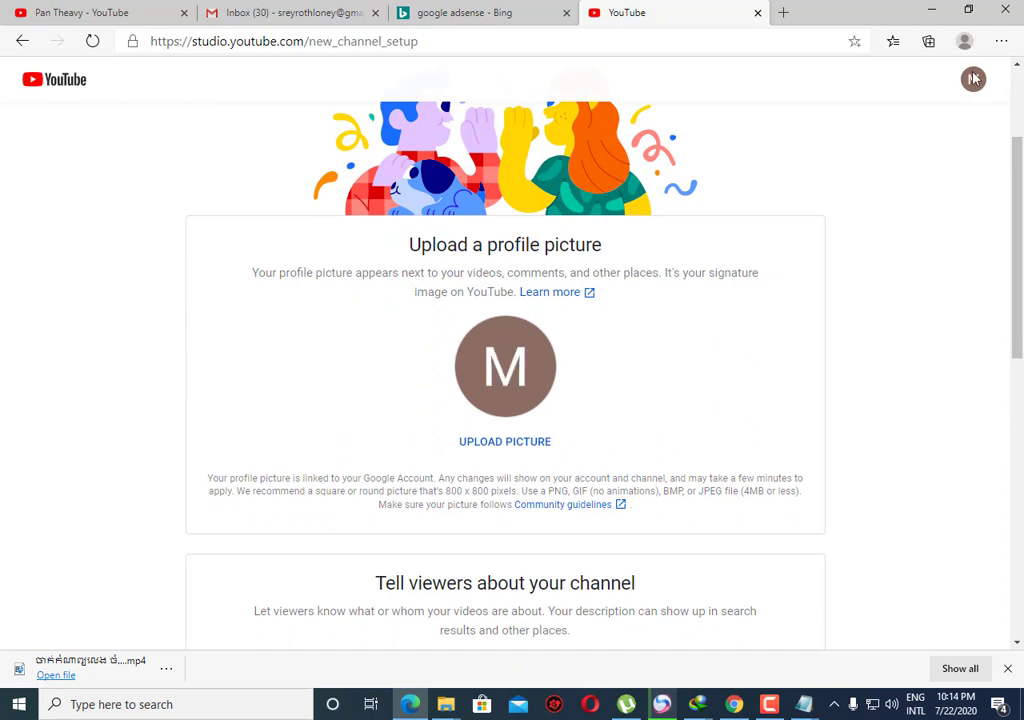
left_click(508, 372)
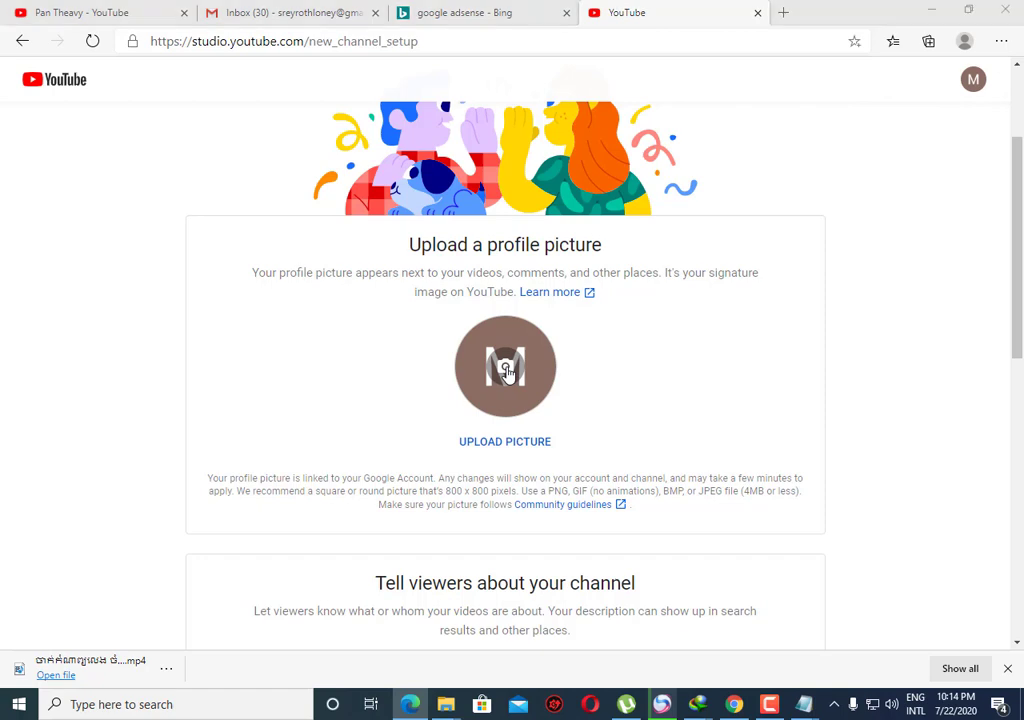
scroll(432, 224, "down", 3)
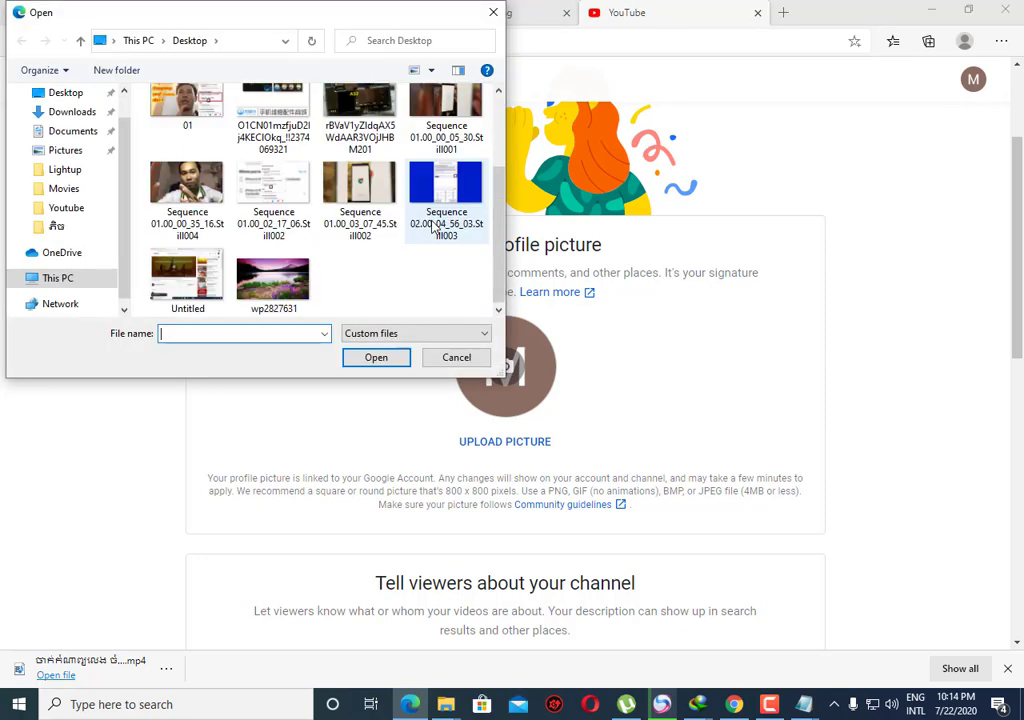
left_click(270, 283)
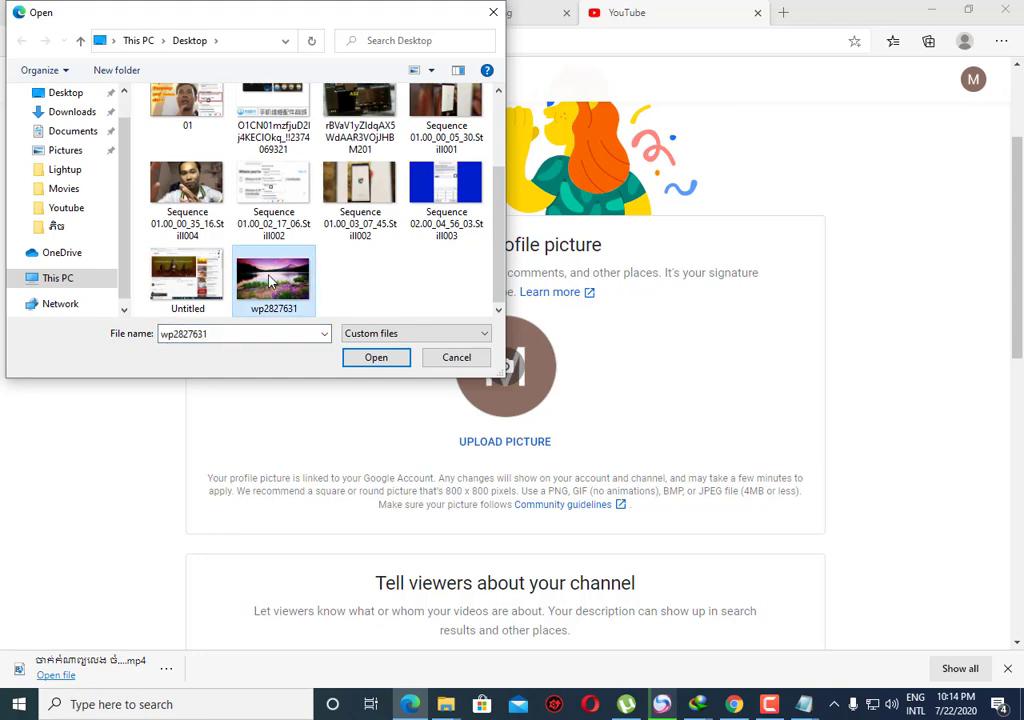
left_click(377, 359)
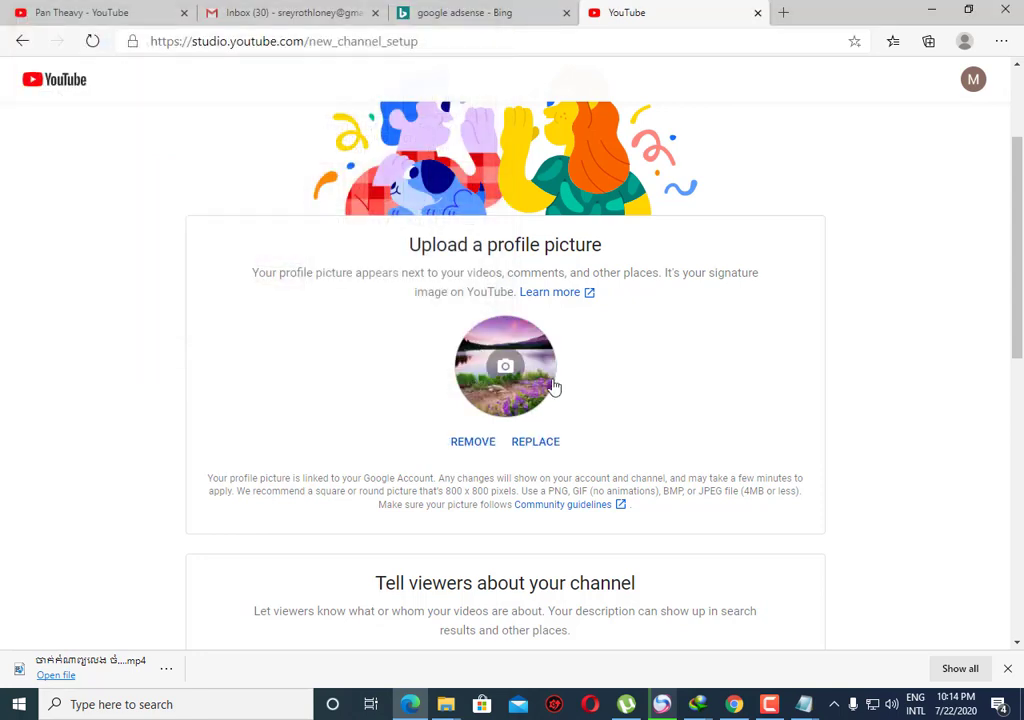
Review the channel setup page, from the channel name and profile picture down to the channel description section.
scroll(695, 418, "down", 3)
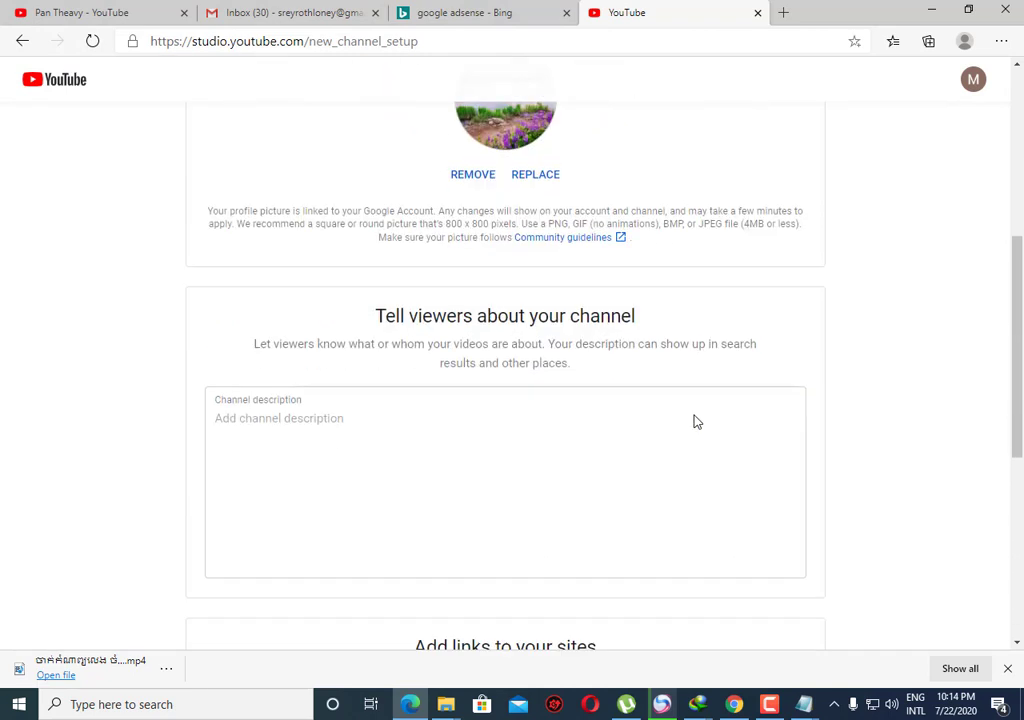
scroll(695, 415, "up", 2)
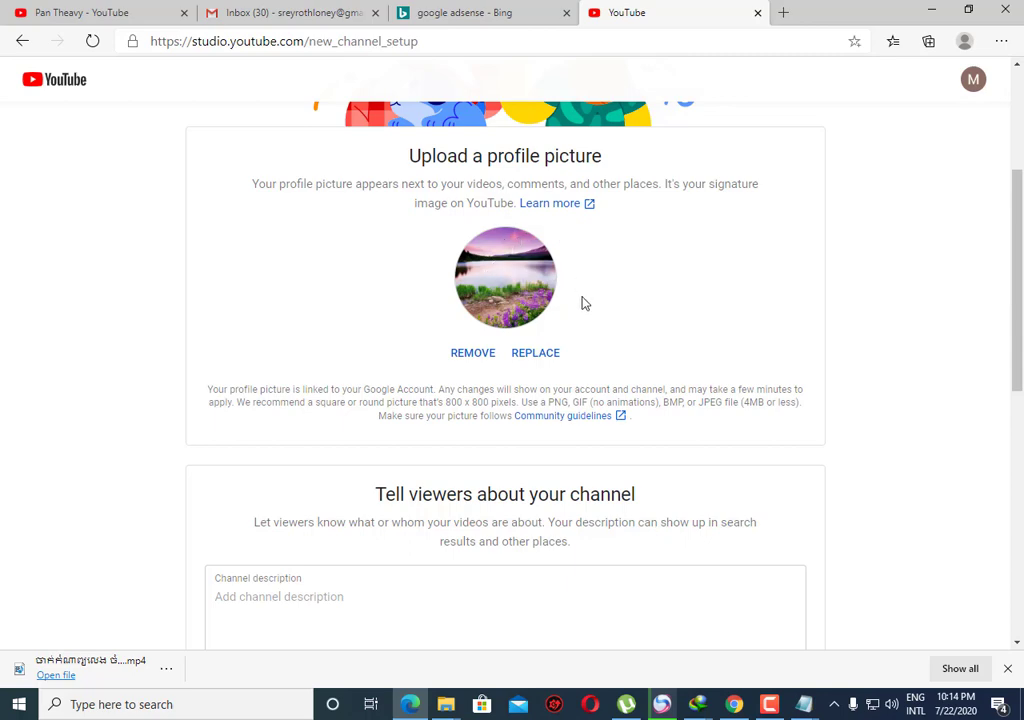
scroll(503, 453, "down", 3)
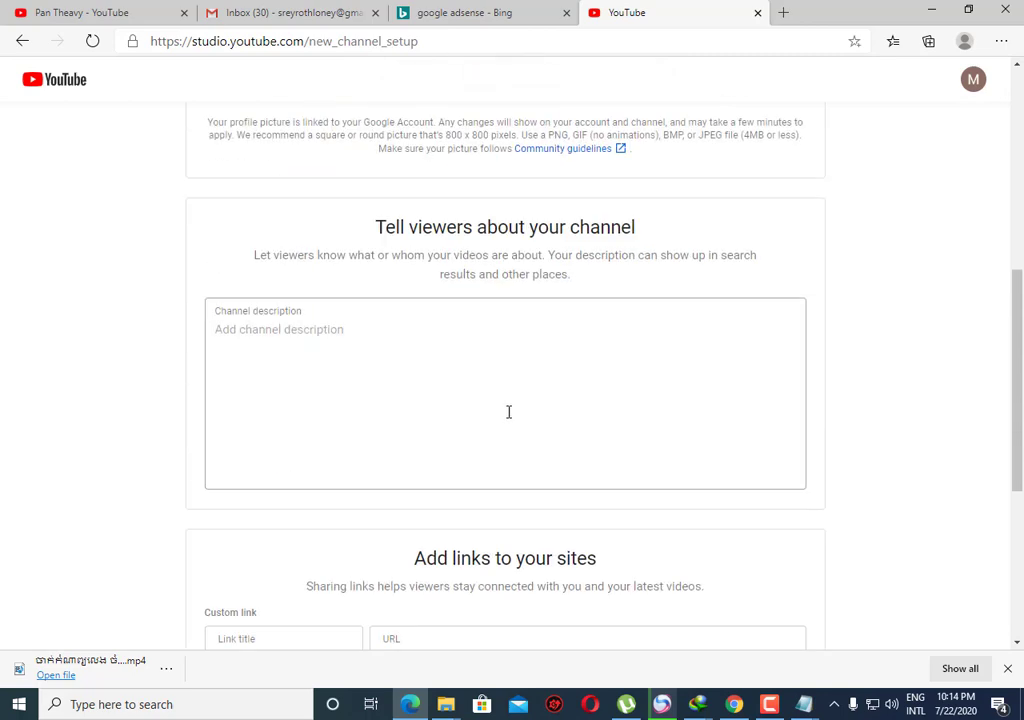
scroll(329, 357, "up", 1)
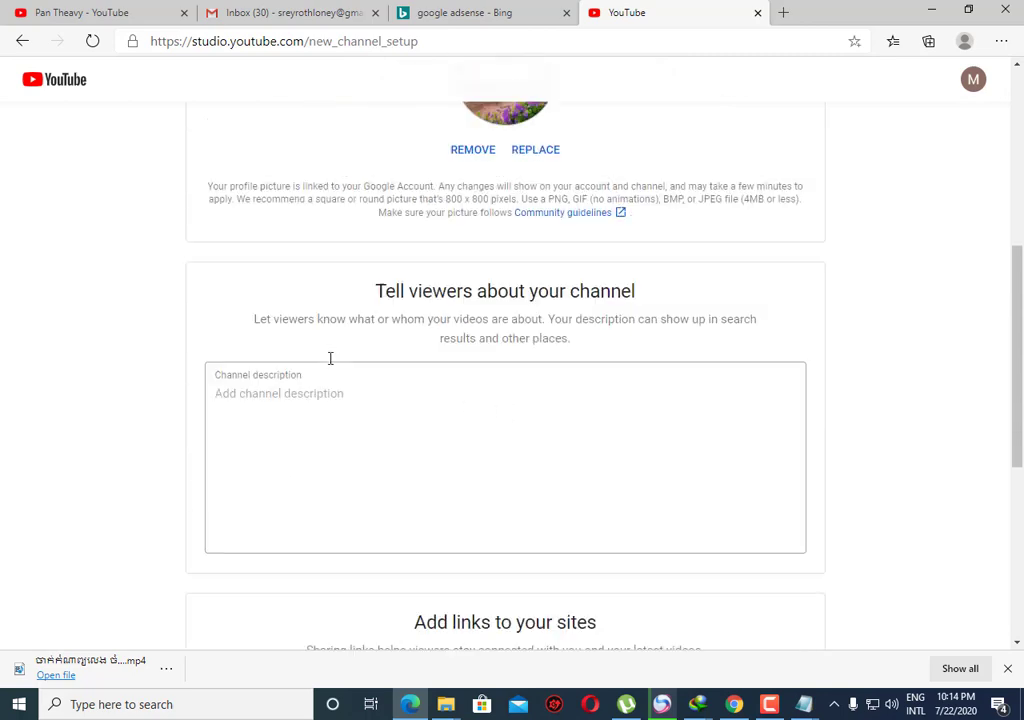
scroll(330, 360, "down", 1)
left_click(235, 331)
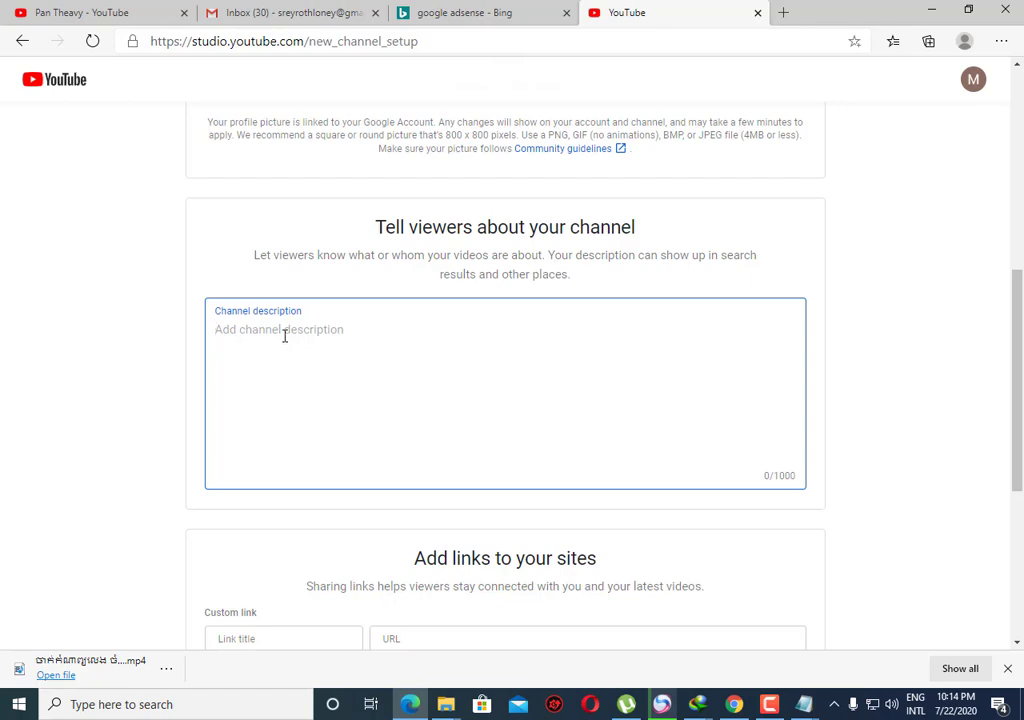
scroll(284, 336, "up", 2)
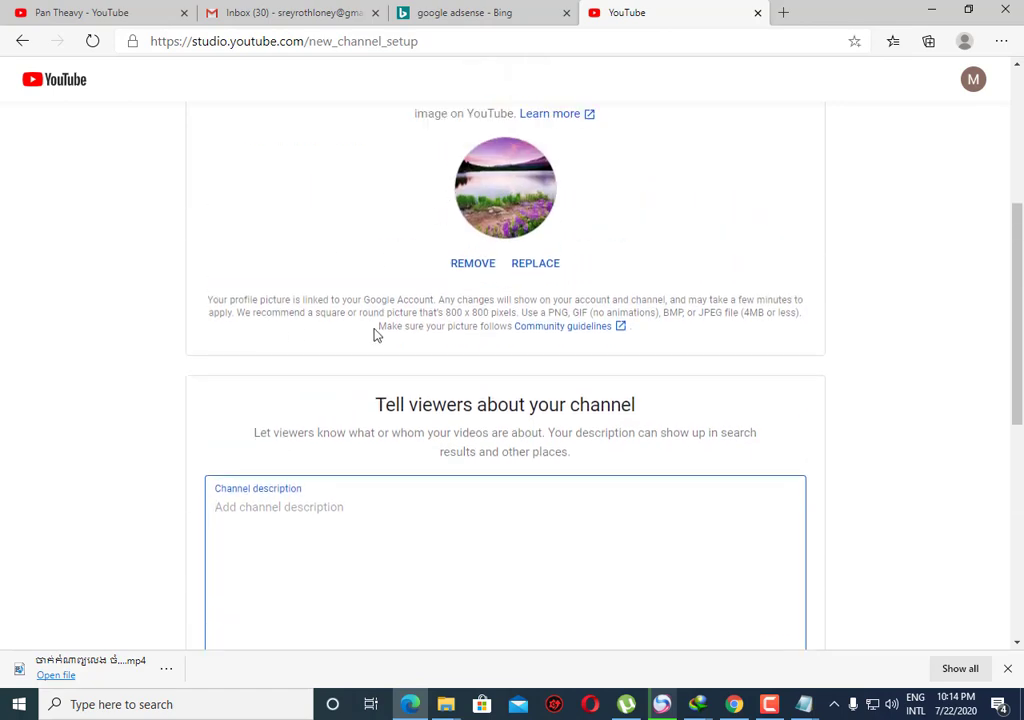
scroll(377, 334, "up", 3)
scroll(463, 320, "up", 2)
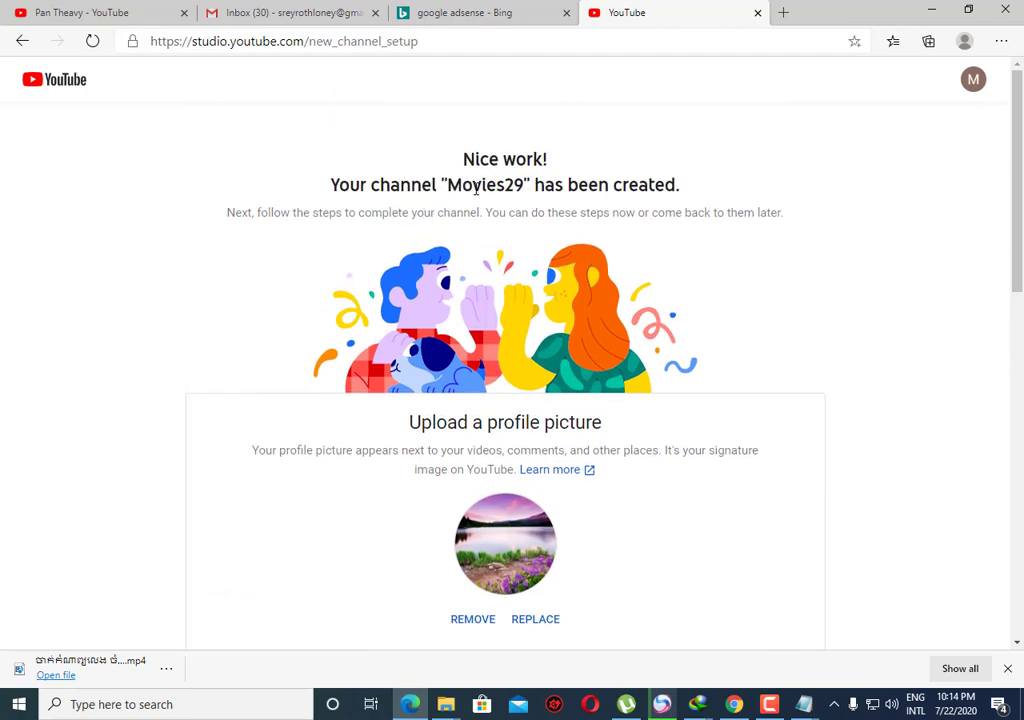
scroll(355, 467, "down", 6)
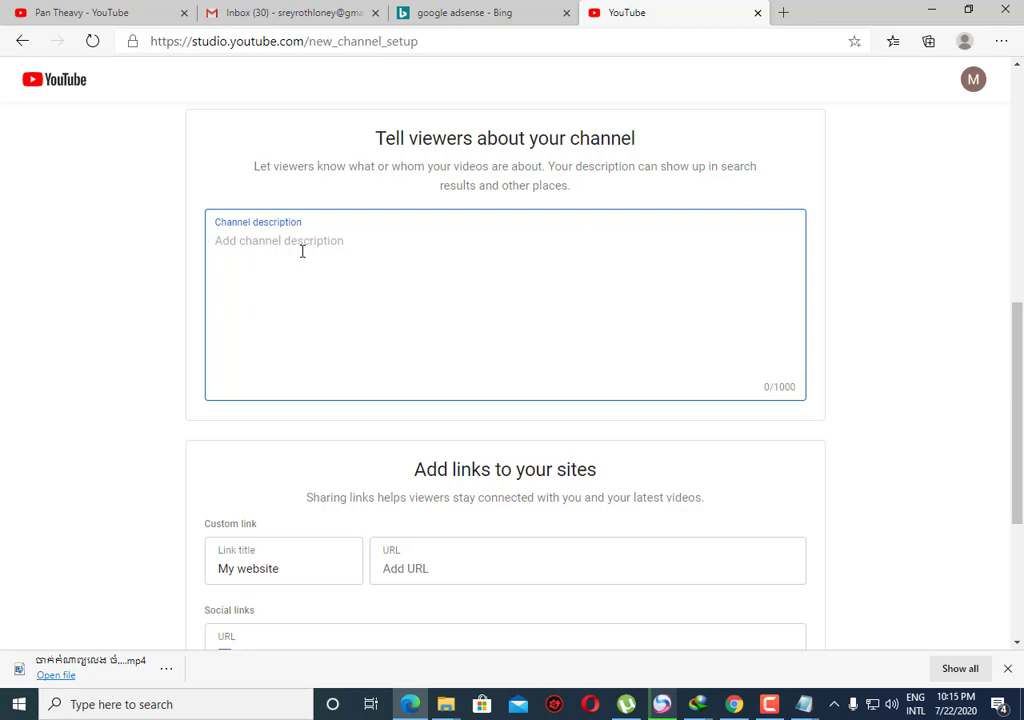
type("r")
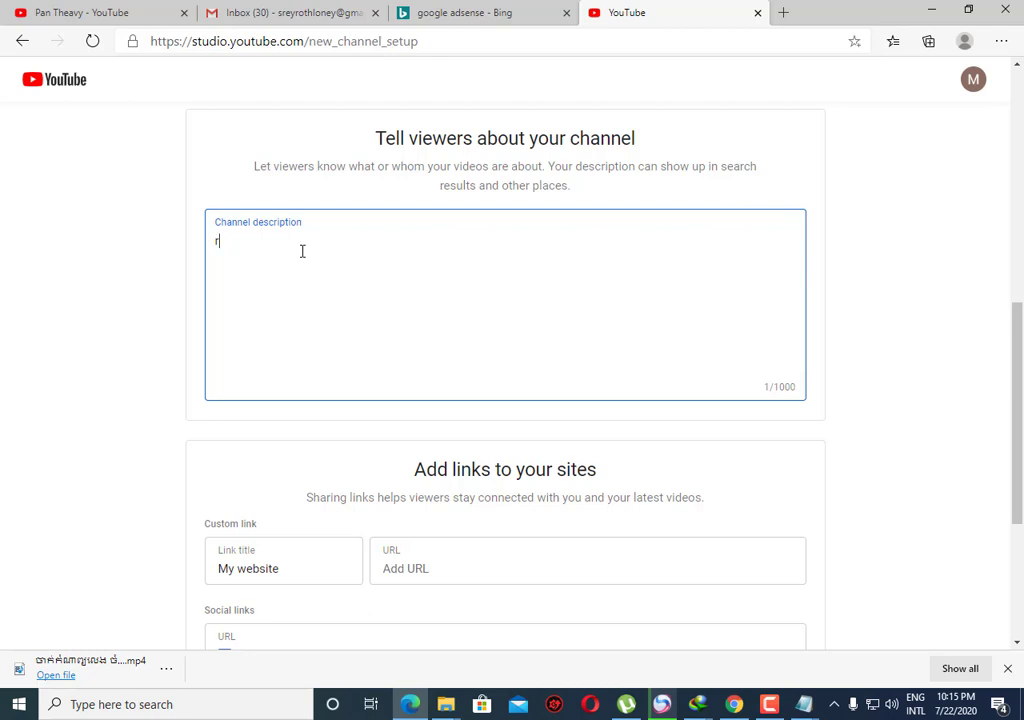
key("BackSpace")
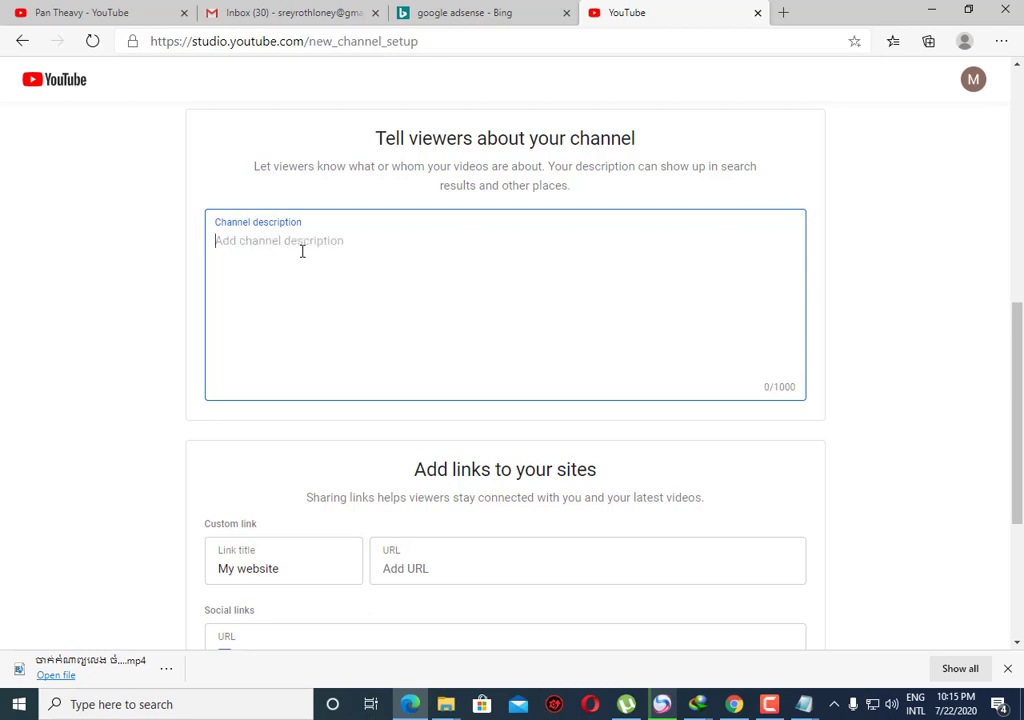
type("rr")
key("BackSpace")
key("BackSpace")
Switch the input language to Khmer and write ស្វាកមន៍ចូលមកកាន់ឆានណេលយើងខ្ញុំ as the first line of the channel description.
key("alt+shift")
type("ស្វា")
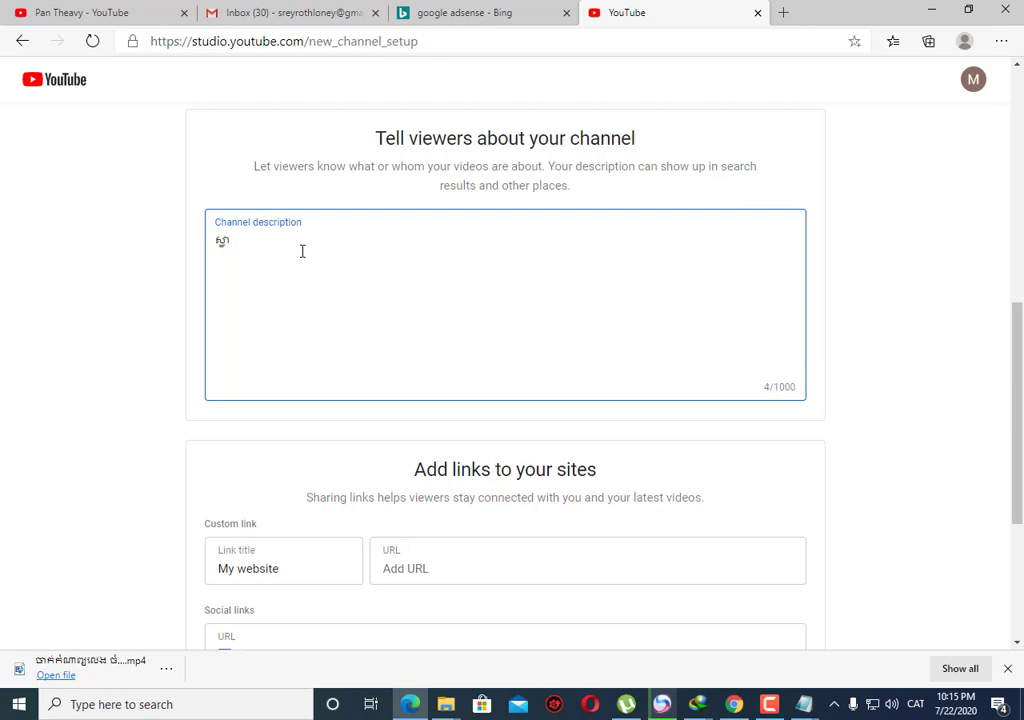
type("គមន៍ចូលមកកាន")
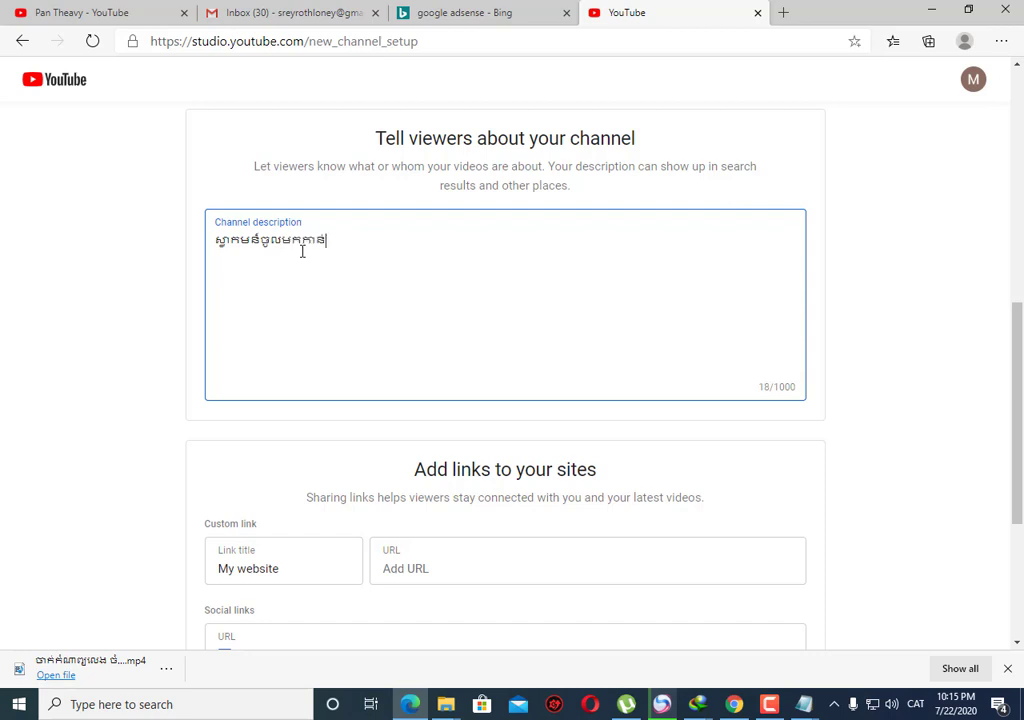
type("់ឆានណែលយើងខ្ញ")
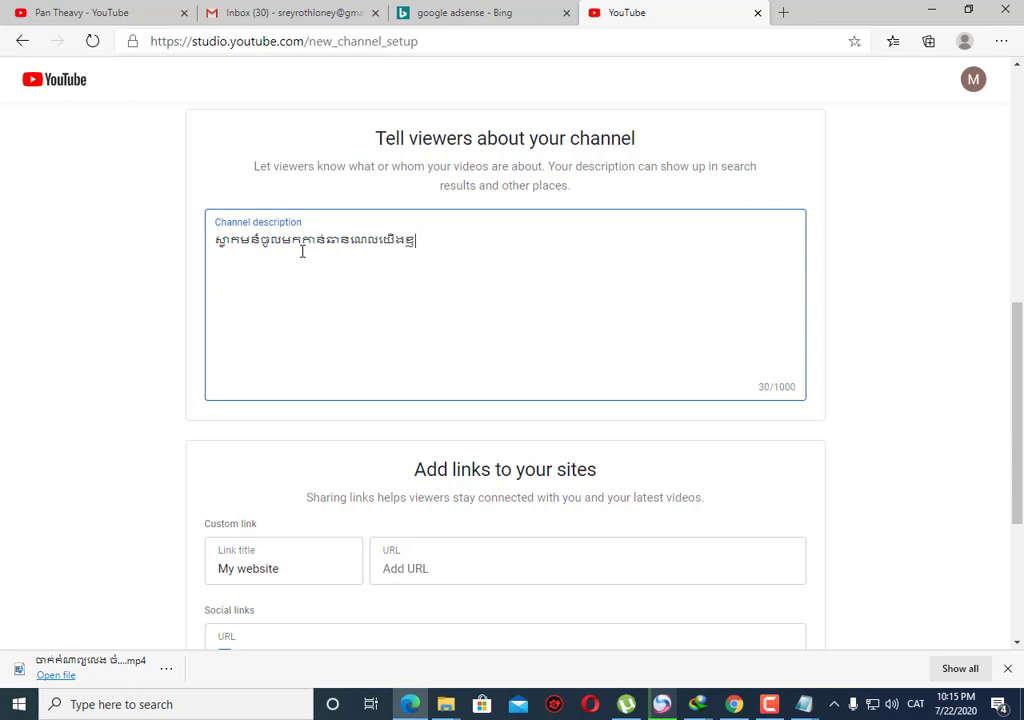
type("ុំ ")
Add a second line reading លោកអ្នកនឹងរីករាទស្សនារឿងថ្មីៗ to the channel description.
type("លិ")
key("BackSpace")
type("ុំ ល")
type("ោកអ្នក")
type("និង")
type("វិការ")
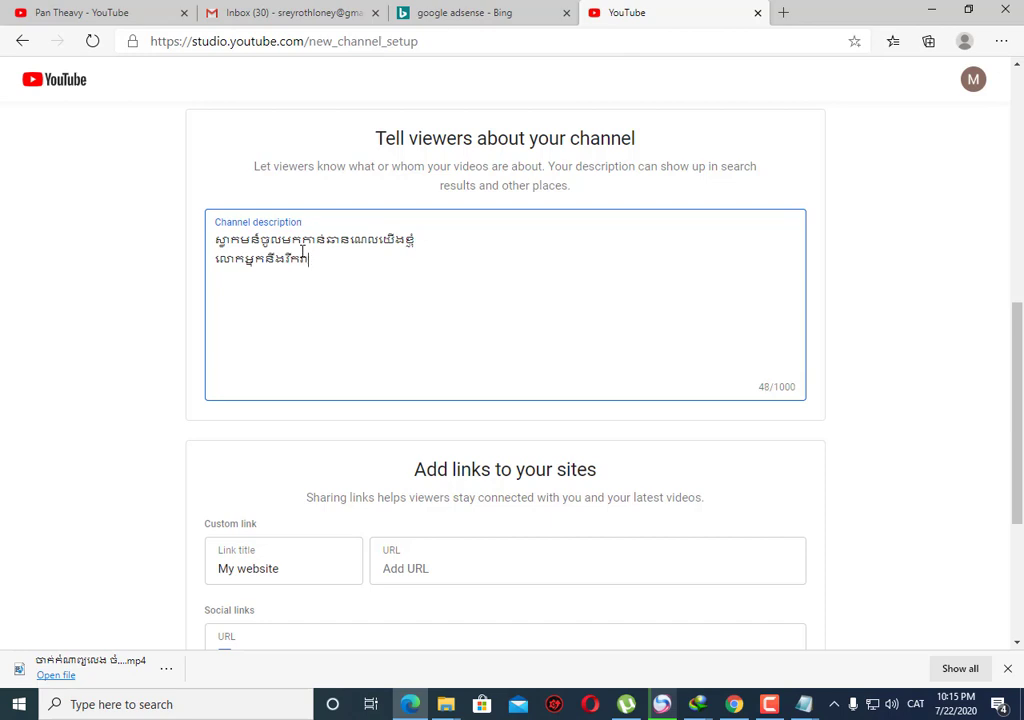
type("ទស្សនស")
key("BackSpace")
type("ារឿងថ្មី")
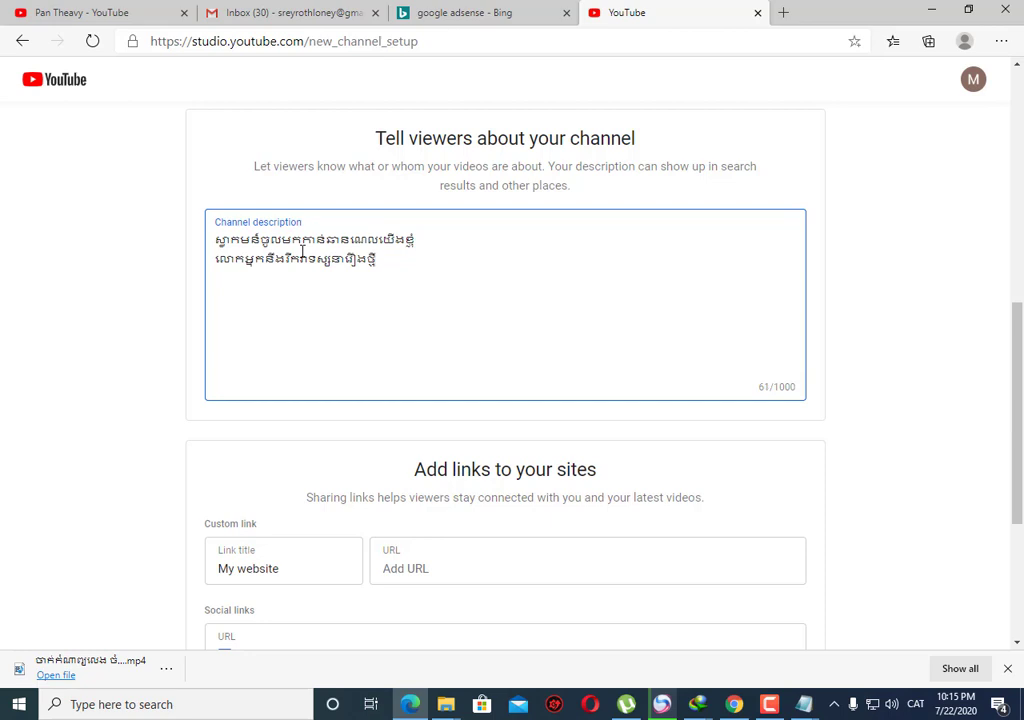
type("ៗ")
Examine the section for adding site links, including the custom link and the Facebook, Twitter and Instagram entries.
scroll(471, 346, "up", 3)
scroll(471, 346, "down", 6)
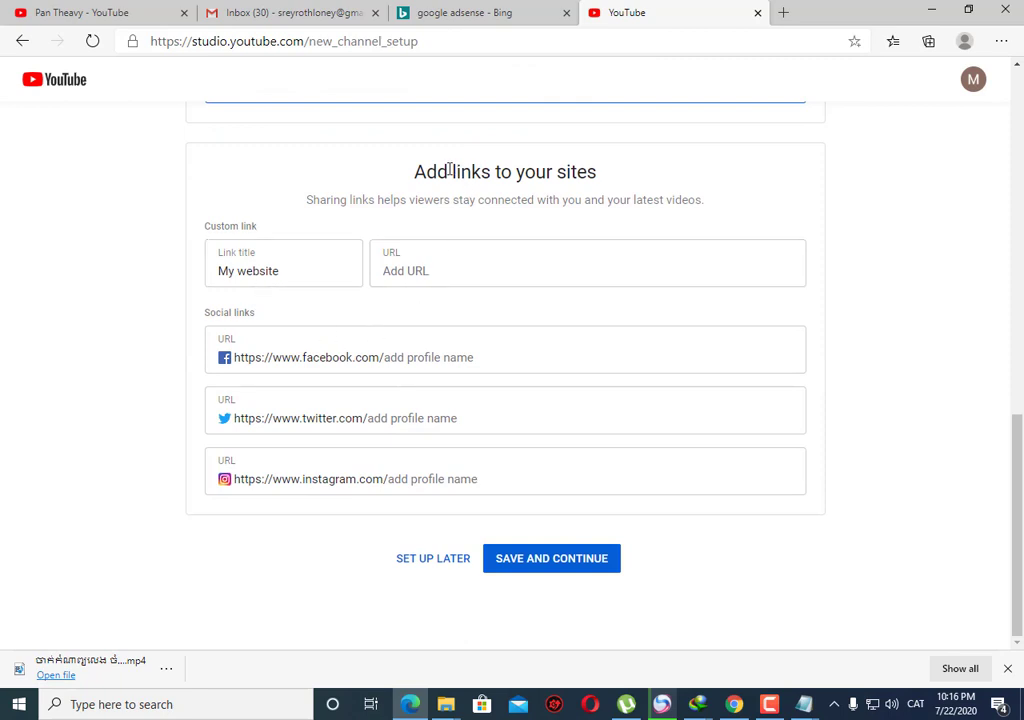
left_click_drag(416, 174, 622, 160)
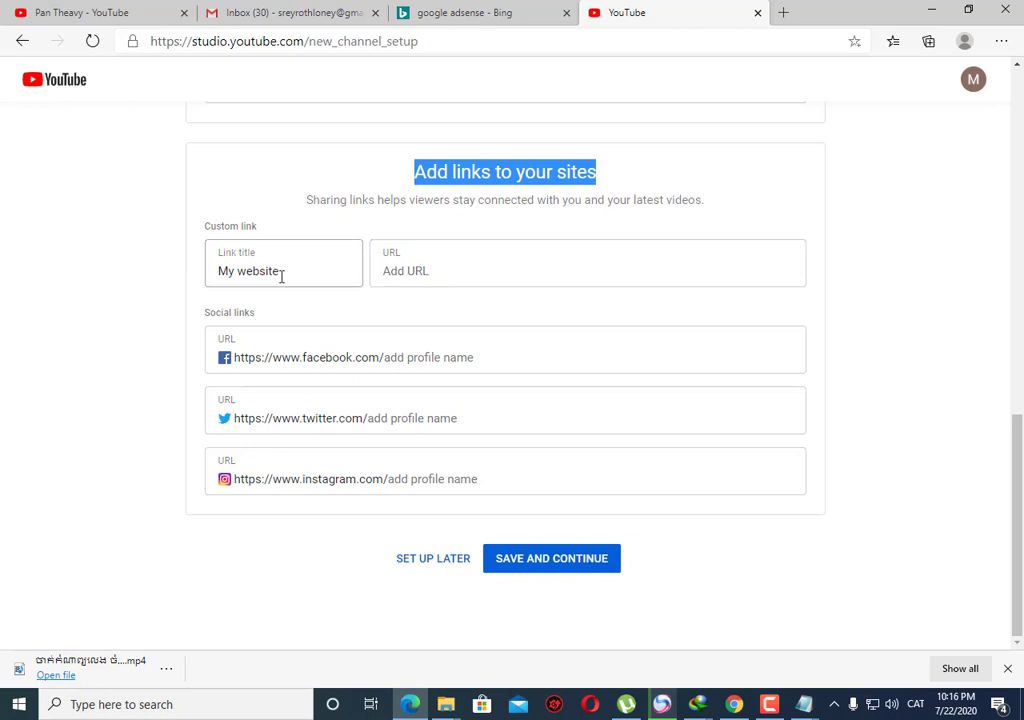
left_click(395, 271)
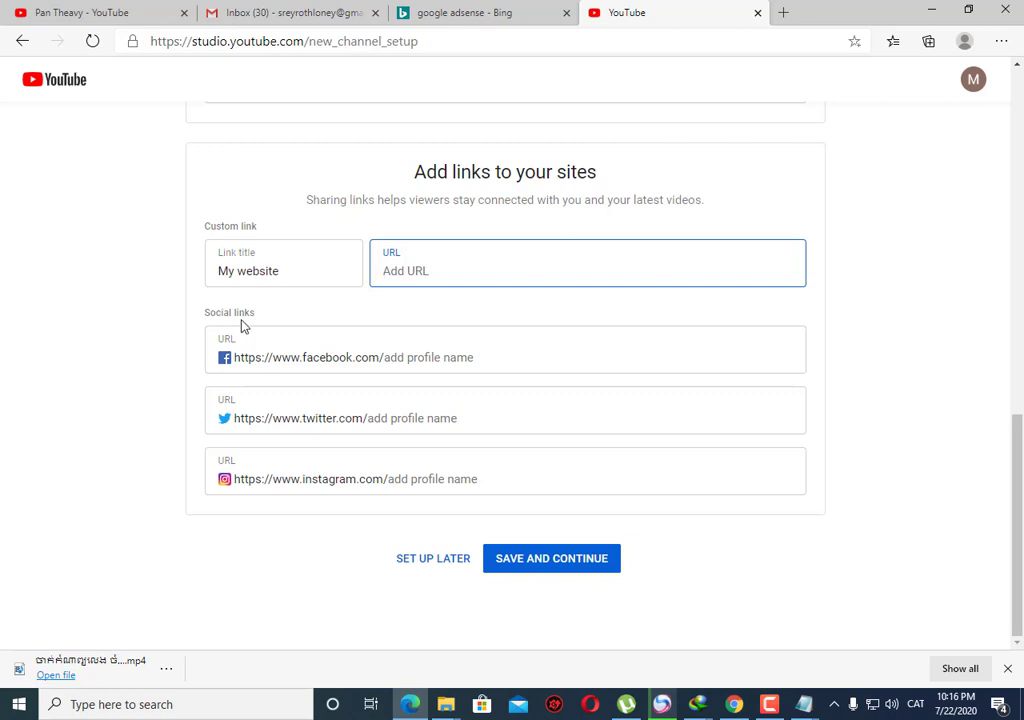
left_click(414, 357)
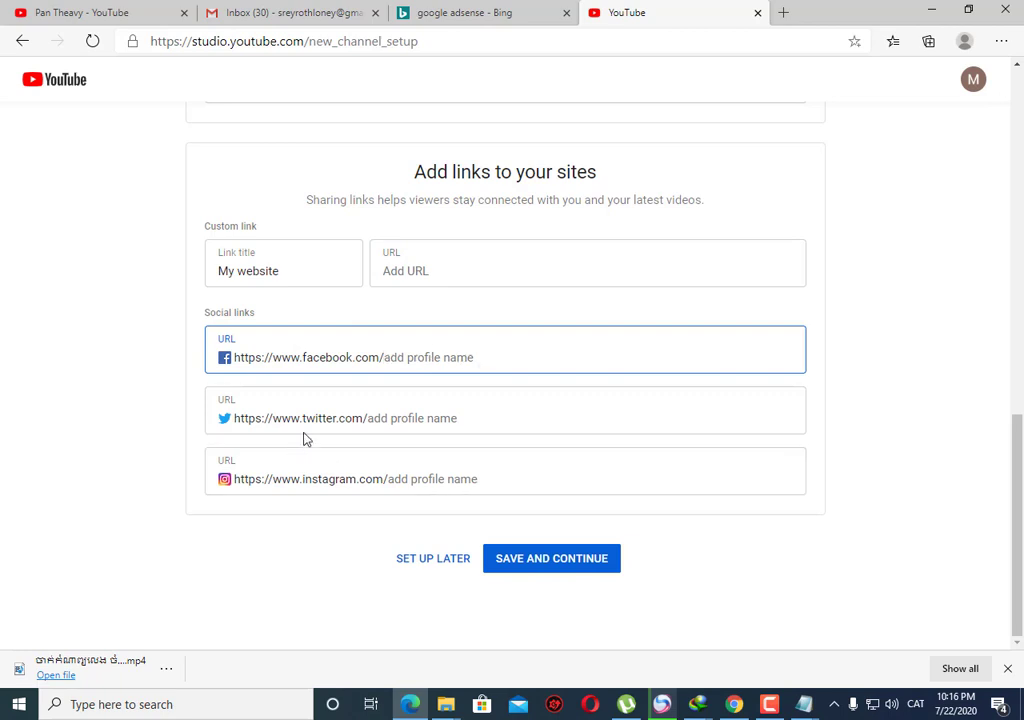
left_click(380, 421)
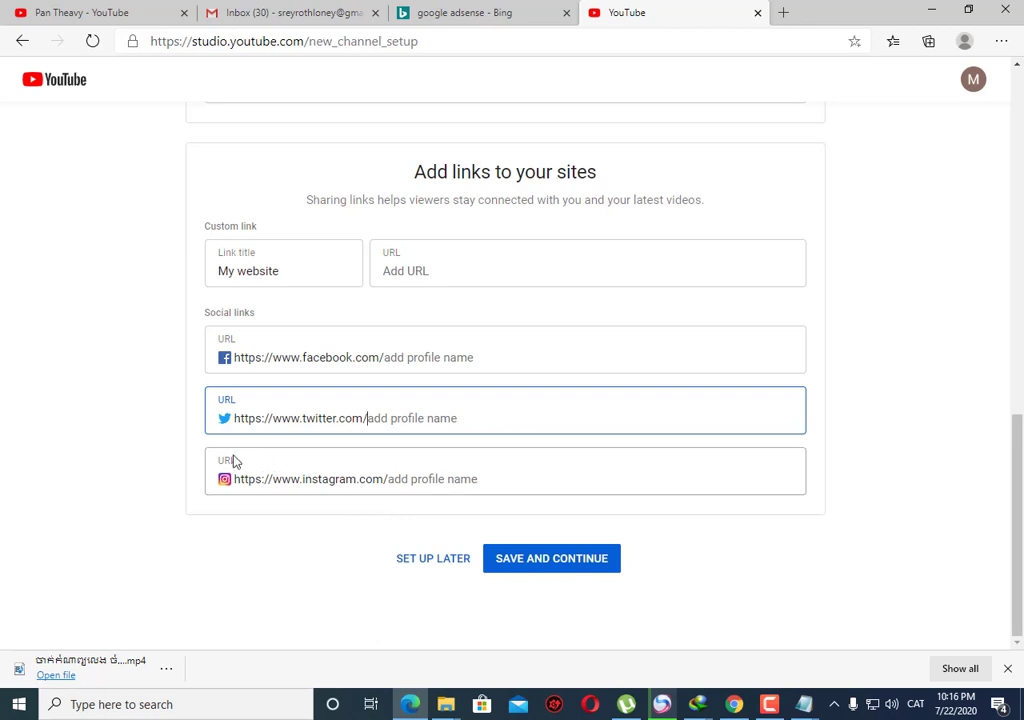
left_click(388, 479)
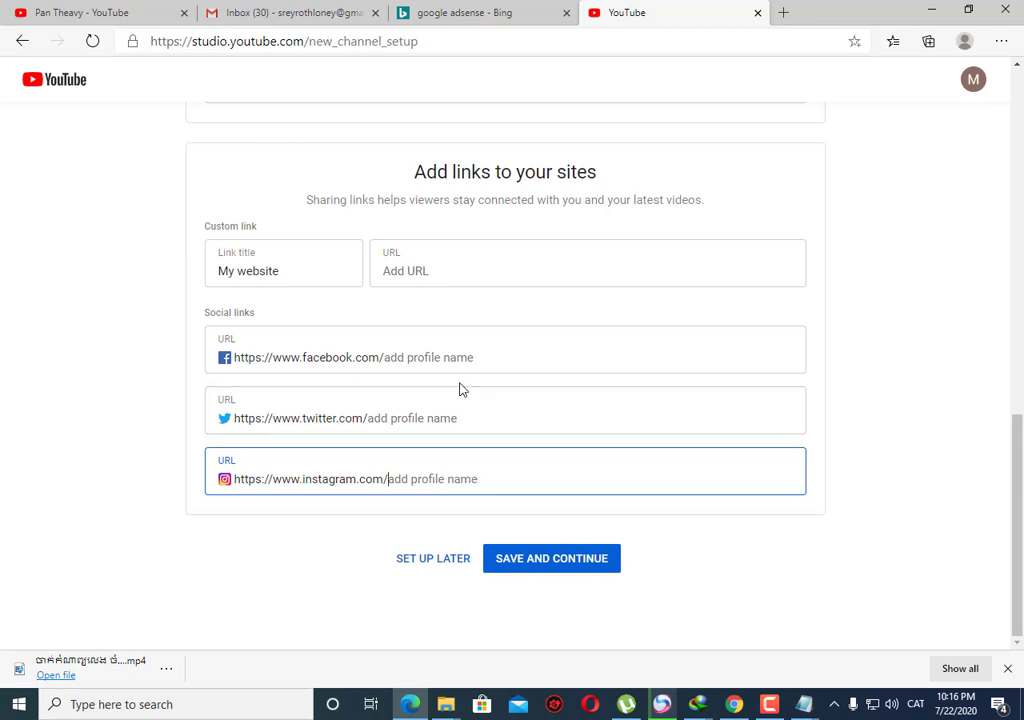
left_click(384, 357)
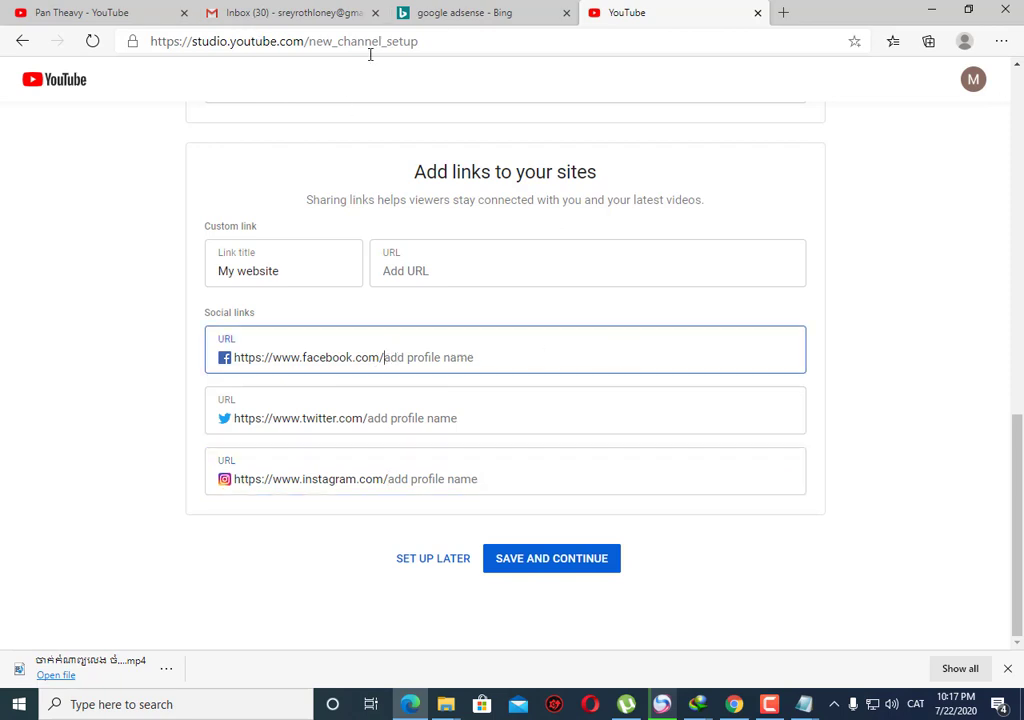
Switch to Chrome and open the signed-in account's own profile page on Facebook.
left_click(697, 704)
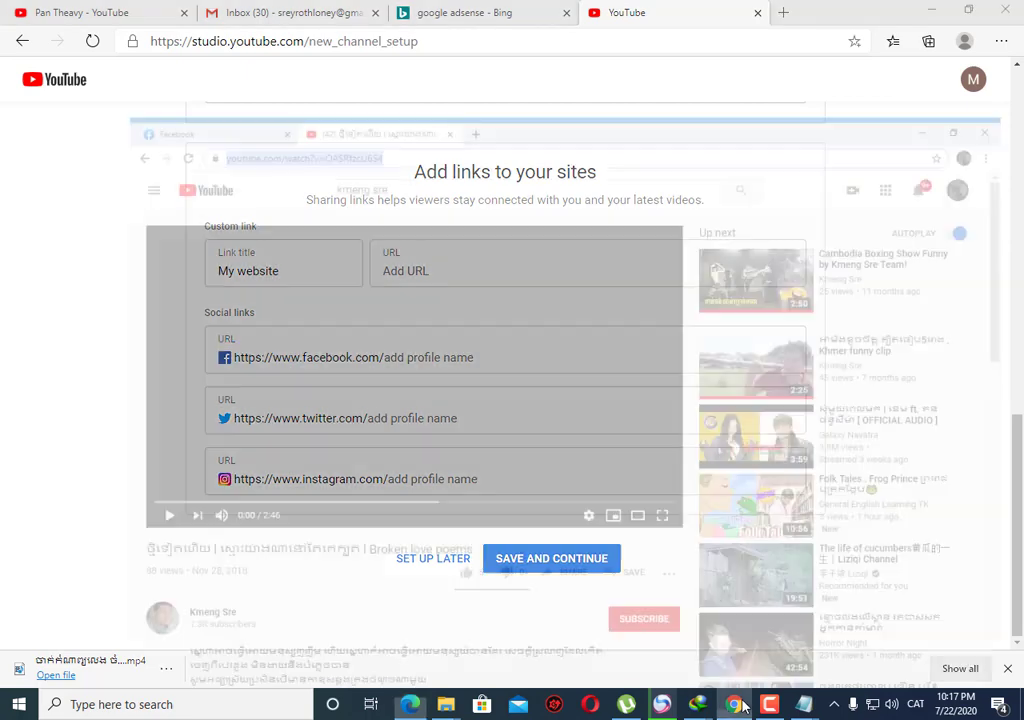
left_click(82, 13)
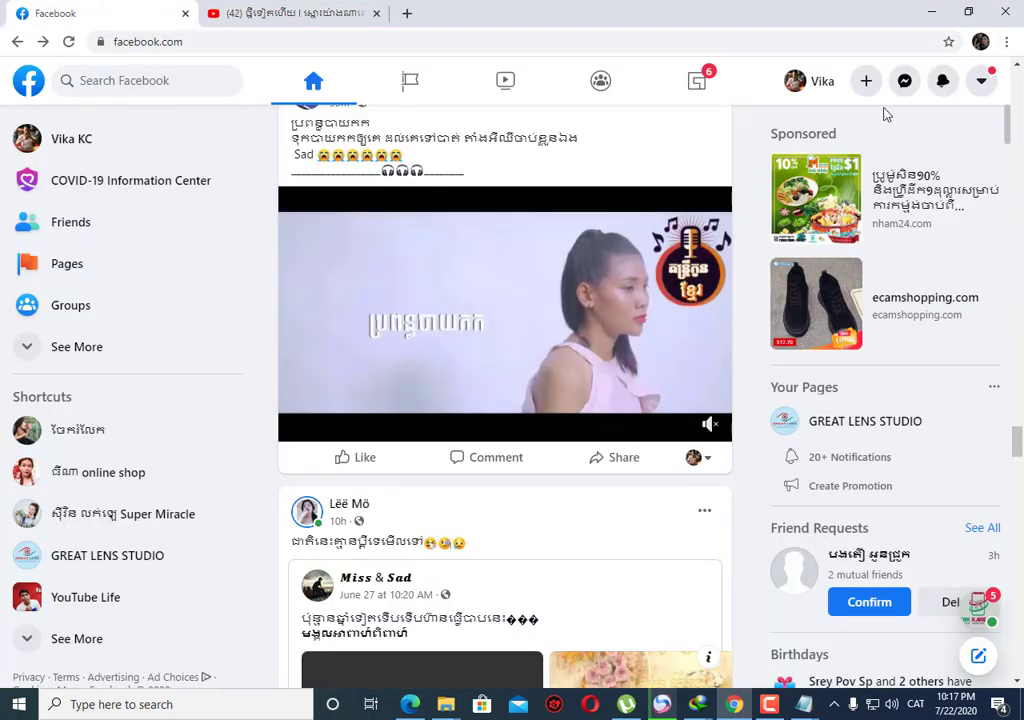
left_click(818, 87)
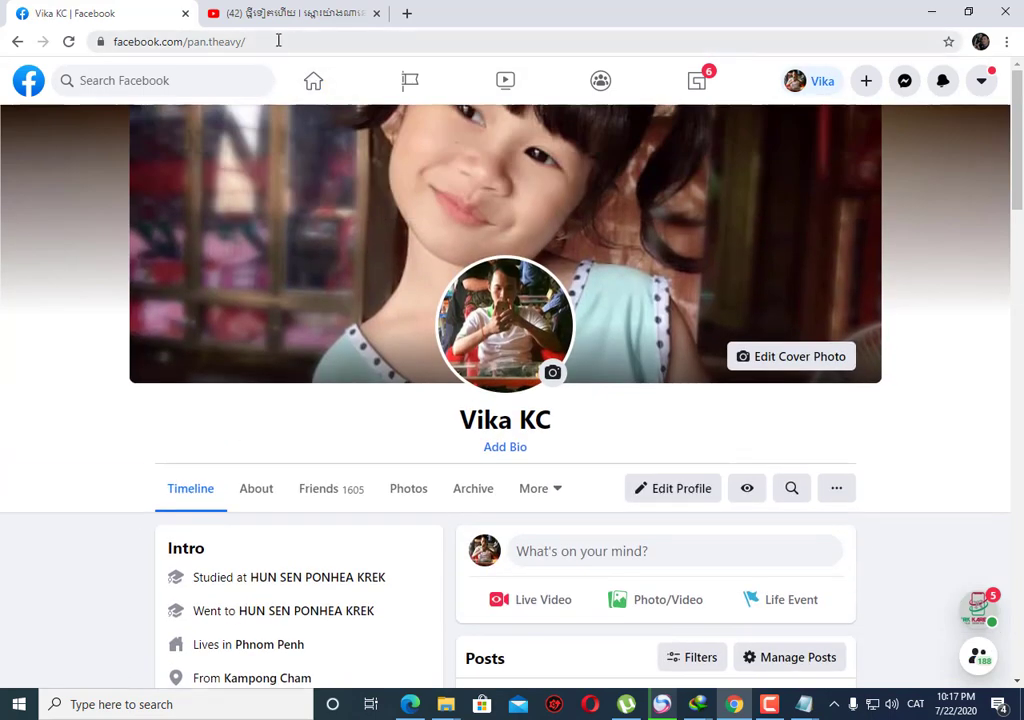
Remove the trailing slash from the Facebook profile's address and reload the profile page.
left_click(203, 42)
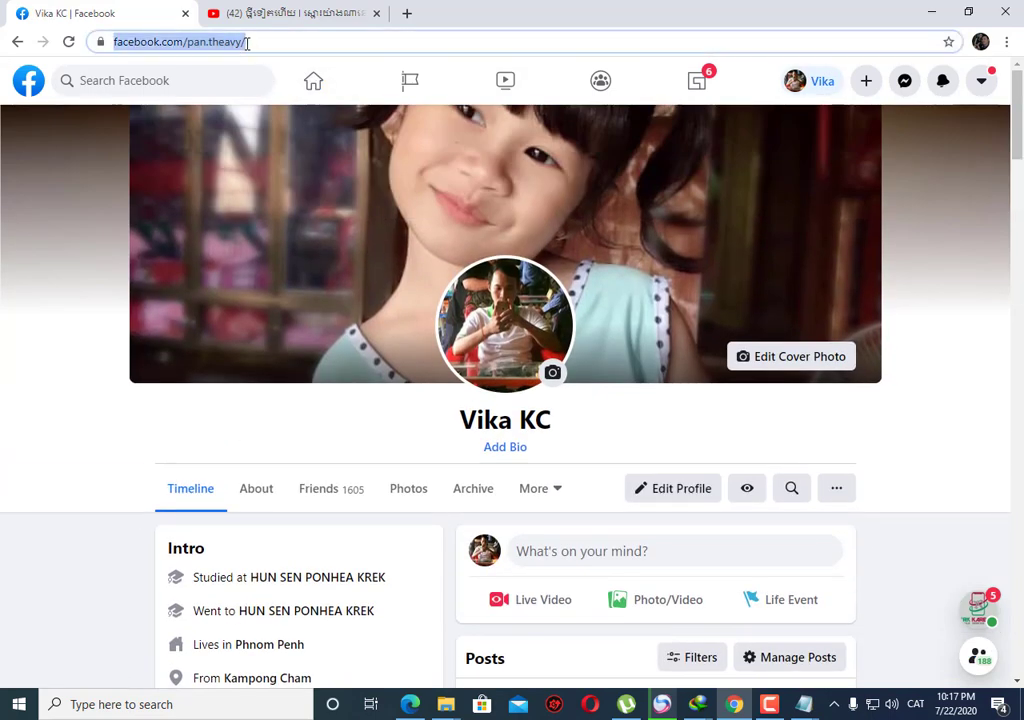
left_click(203, 42)
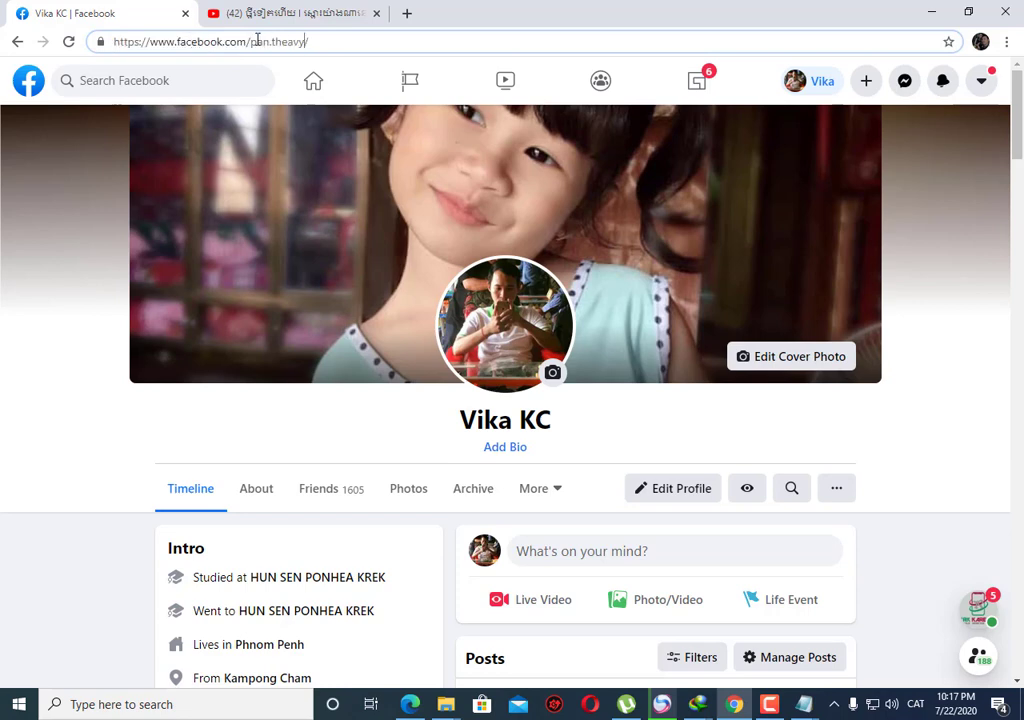
left_click_drag(251, 42, 307, 42)
left_click(330, 43)
key("BackSpace")
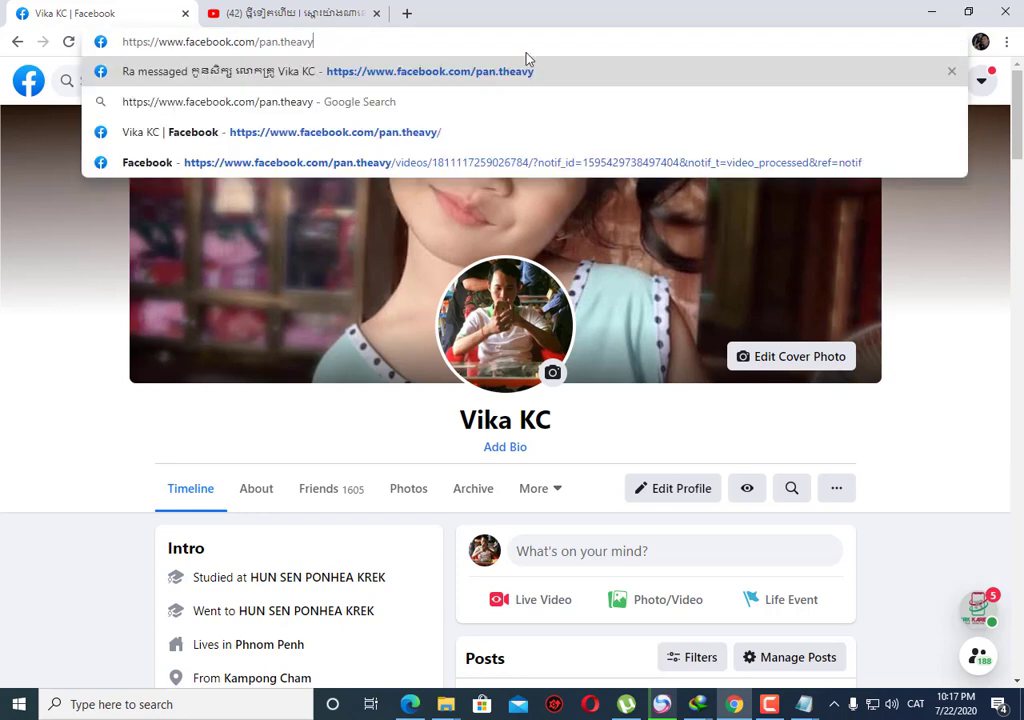
key("Return")
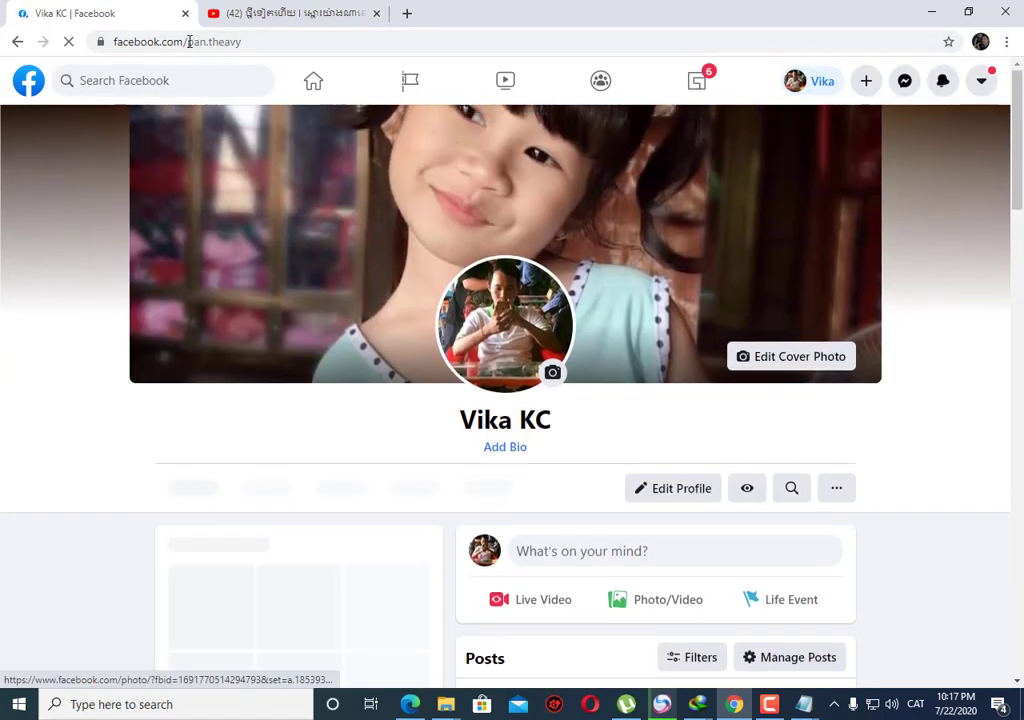
Copy the profile name from the Facebook address and paste it into the Facebook social link of the channel setup in Edge.
left_click_drag(244, 40, 195, 44)
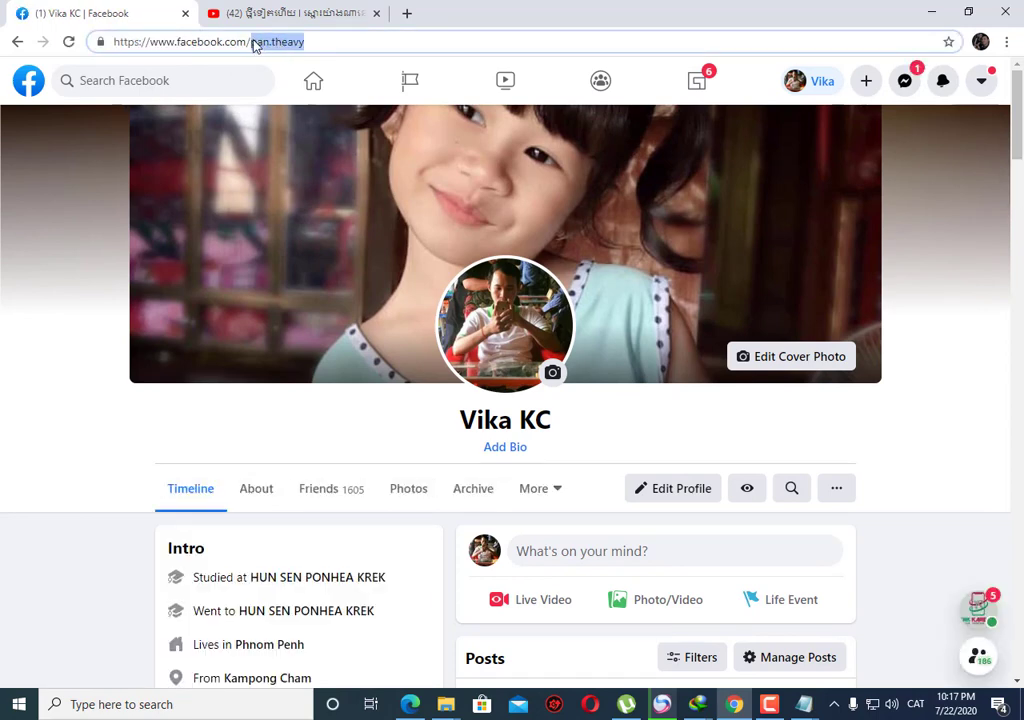
left_click_drag(315, 41, 260, 44)
right_click(265, 40)
left_click(298, 120)
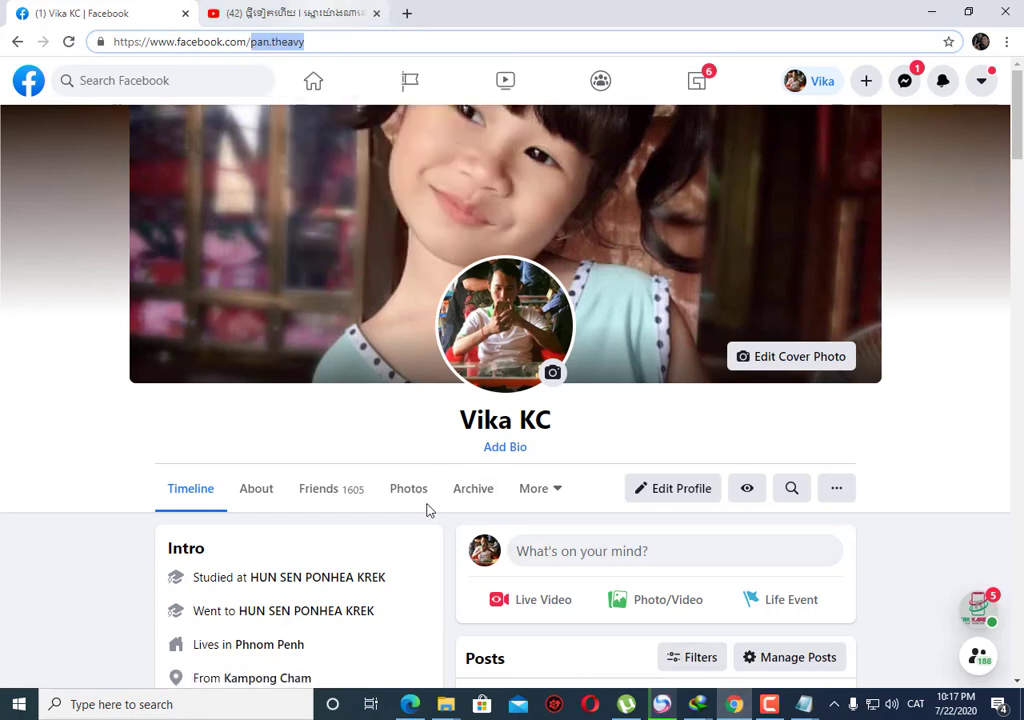
left_click(410, 704)
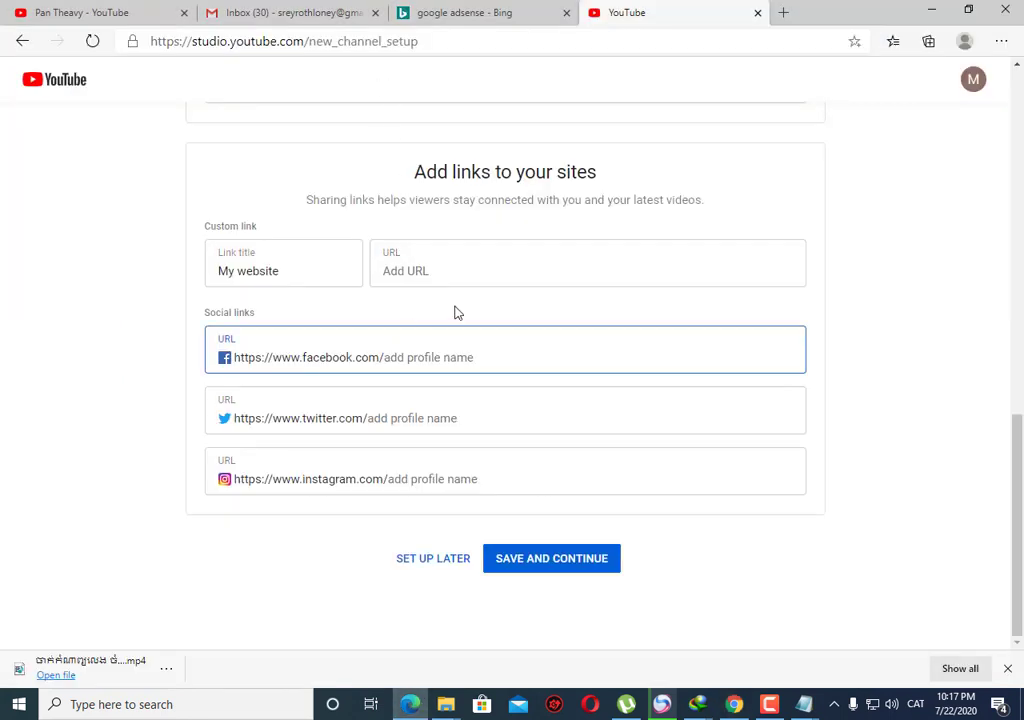
right_click(432, 359)
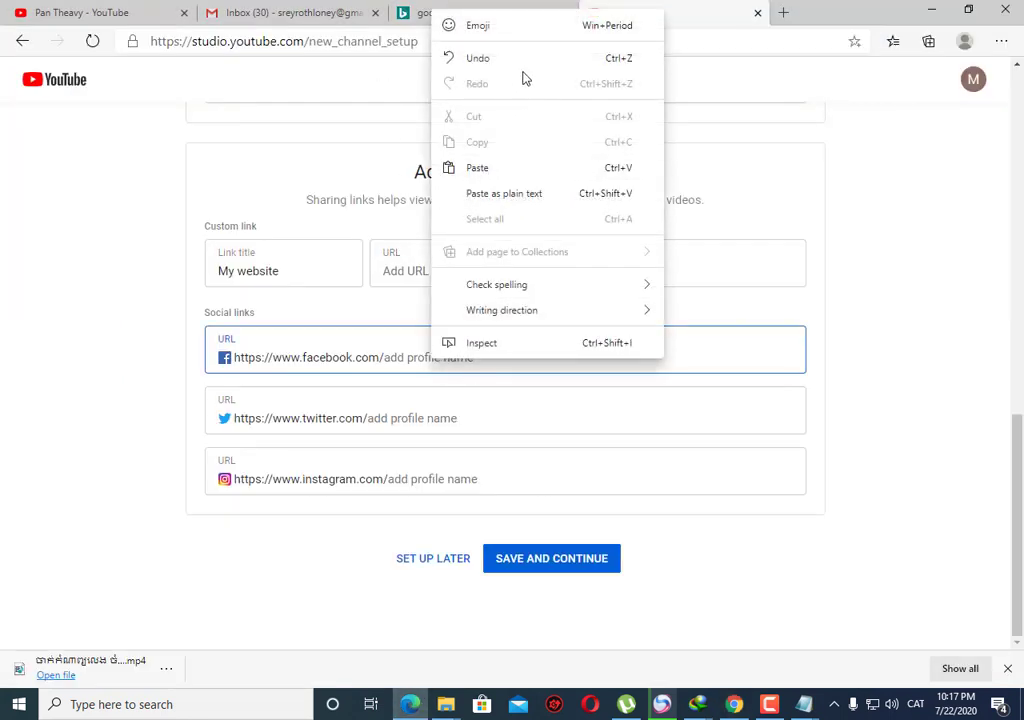
left_click(514, 167)
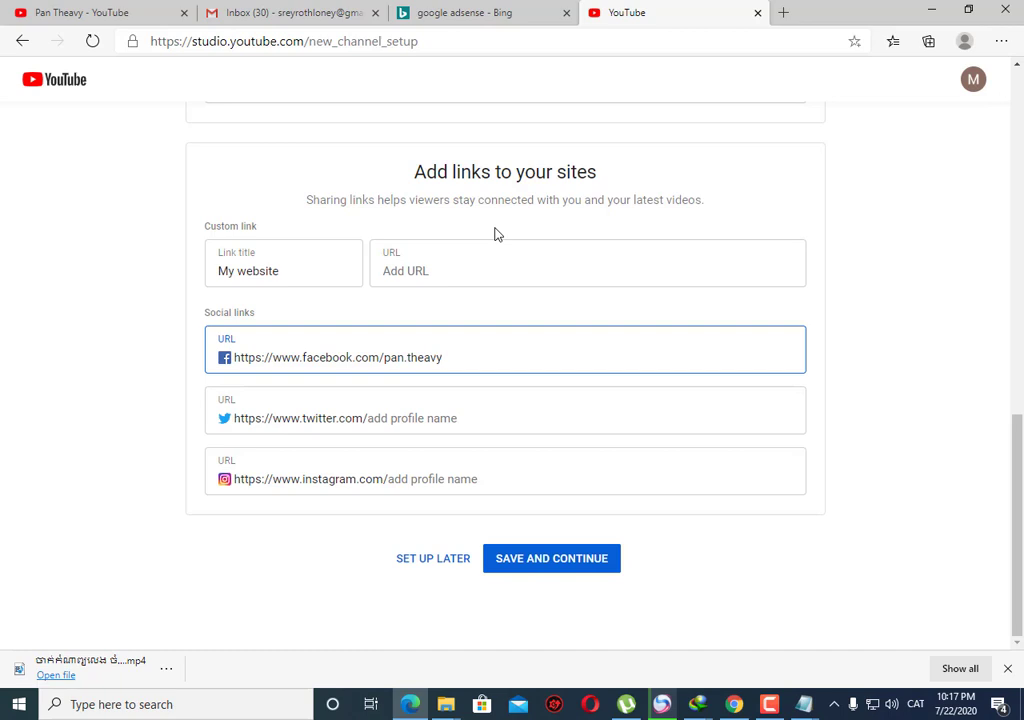
left_click(393, 418)
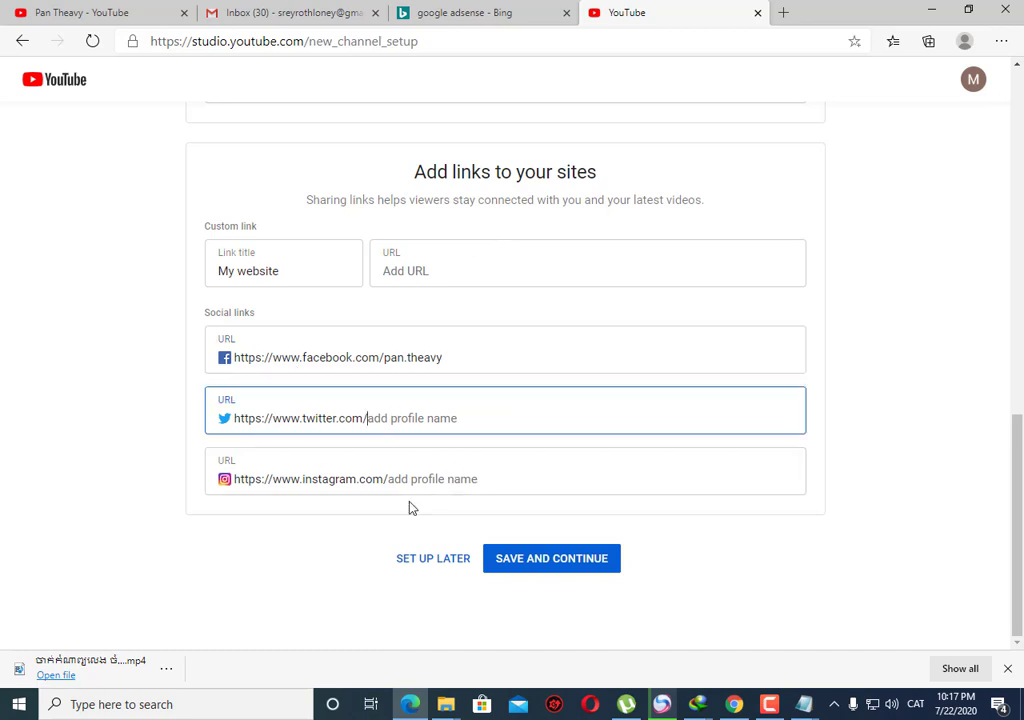
Review the social links, leaving Twitter and Instagram empty, and save the channel setup to continue.
left_click(394, 481)
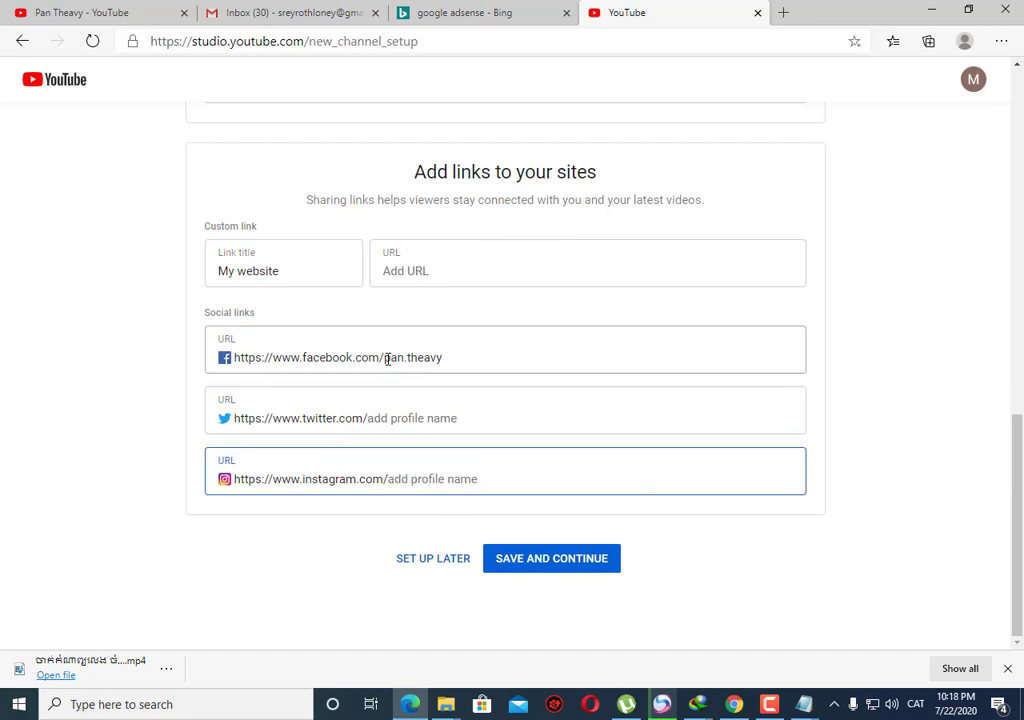
left_click_drag(387, 359, 444, 350)
left_click(455, 359)
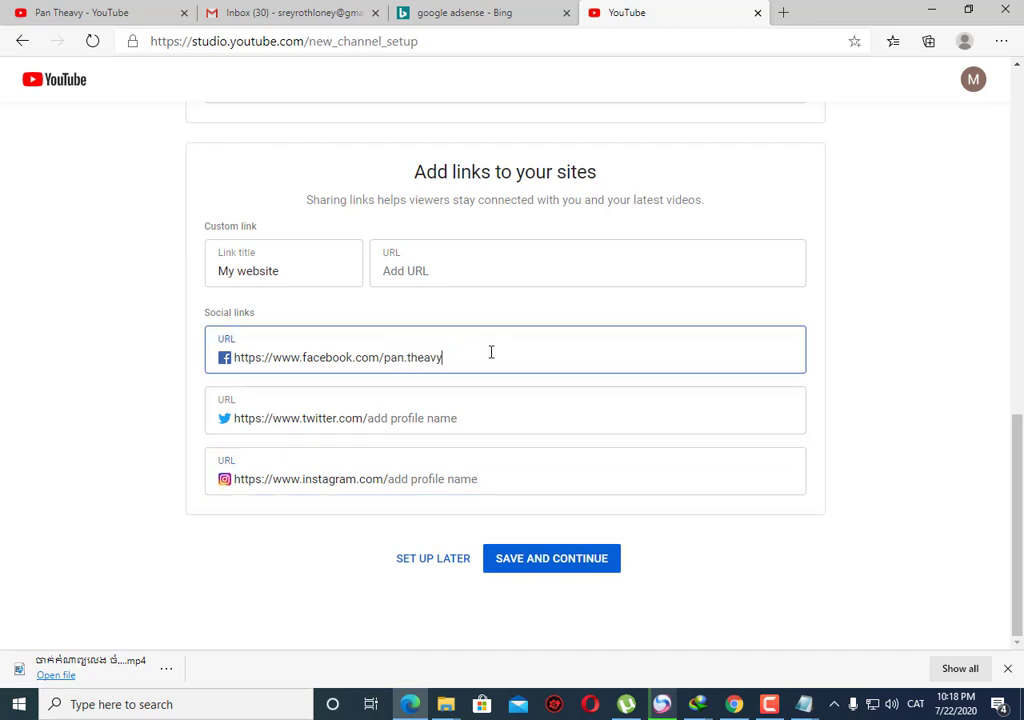
left_click(411, 420)
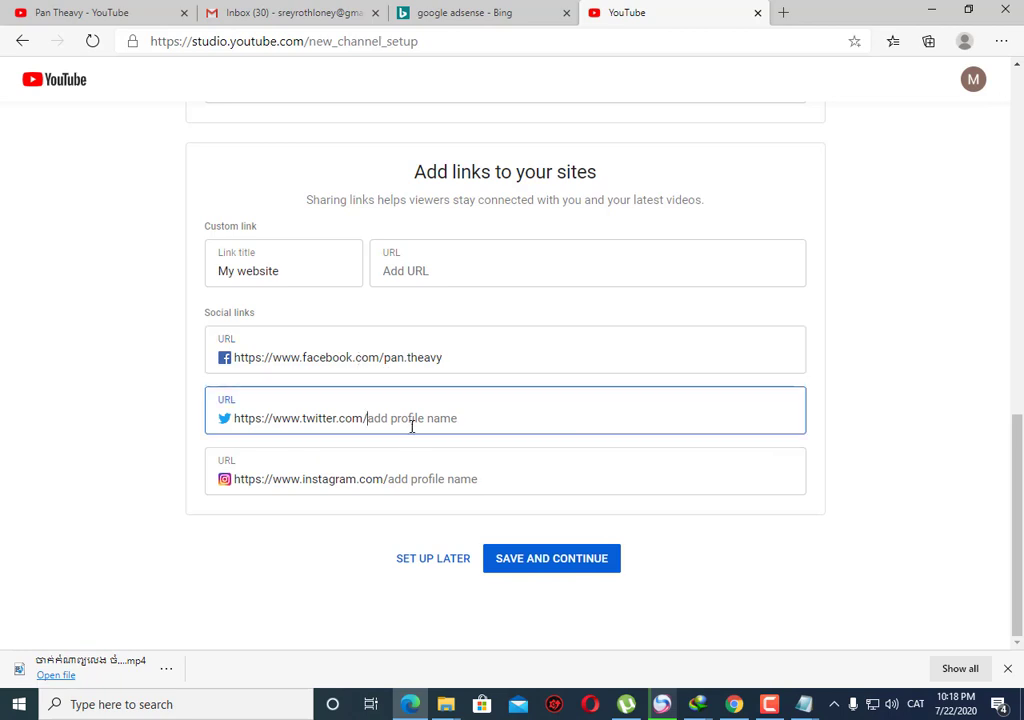
left_click(450, 357)
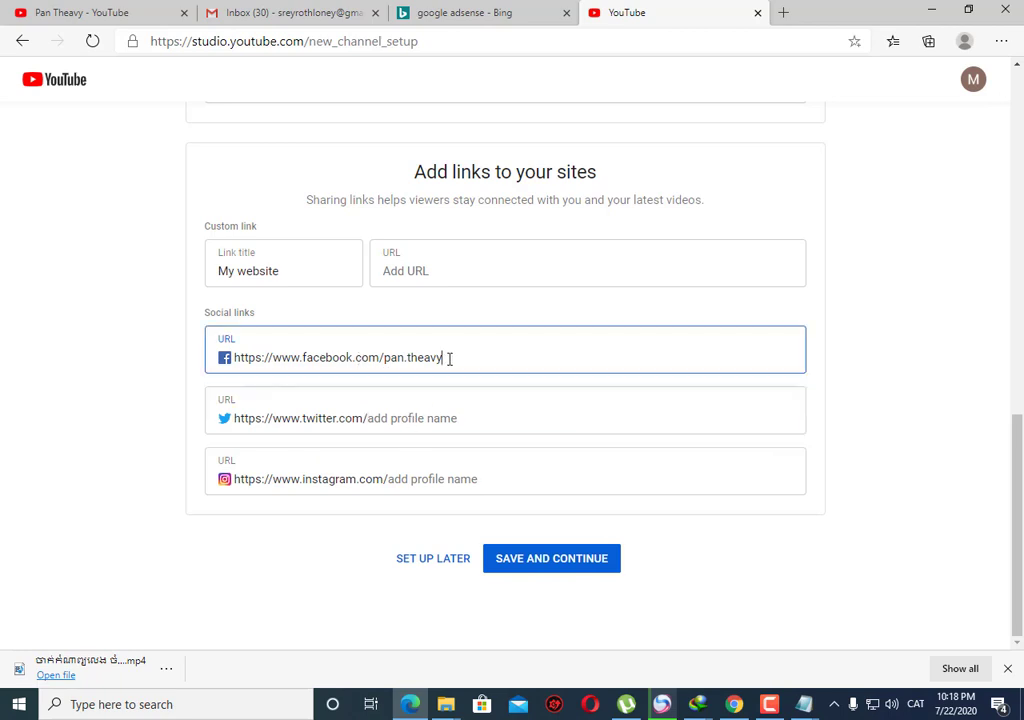
left_click(542, 564)
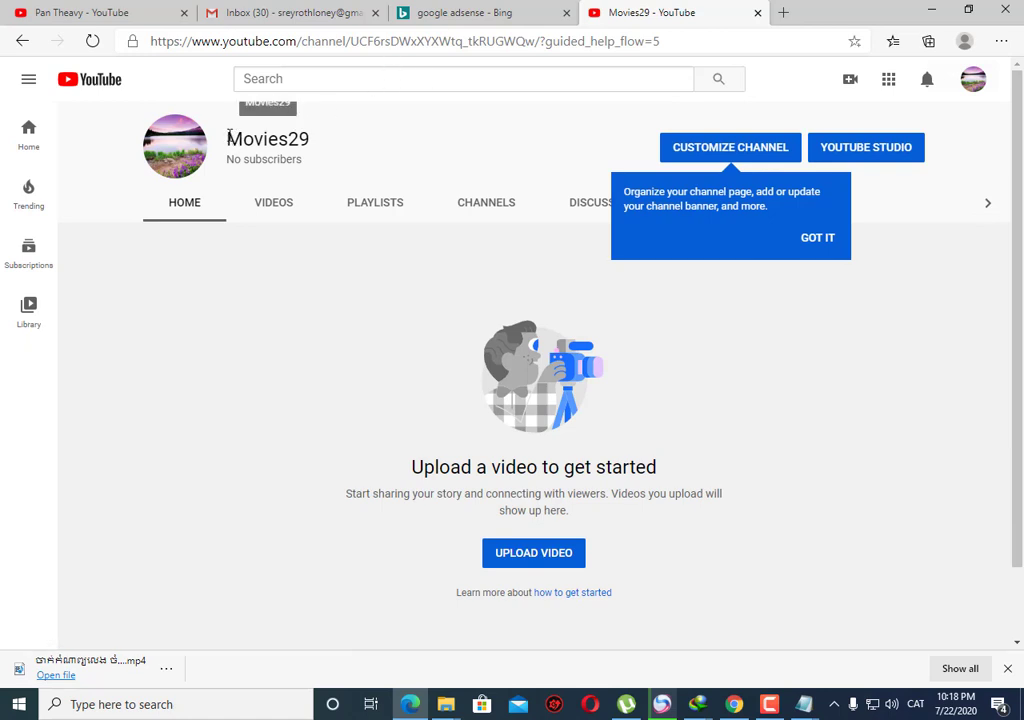
Dismiss the tip on the Movies29 channel page and open the channel for customization.
left_click_drag(229, 138, 336, 139)
left_click(832, 237)
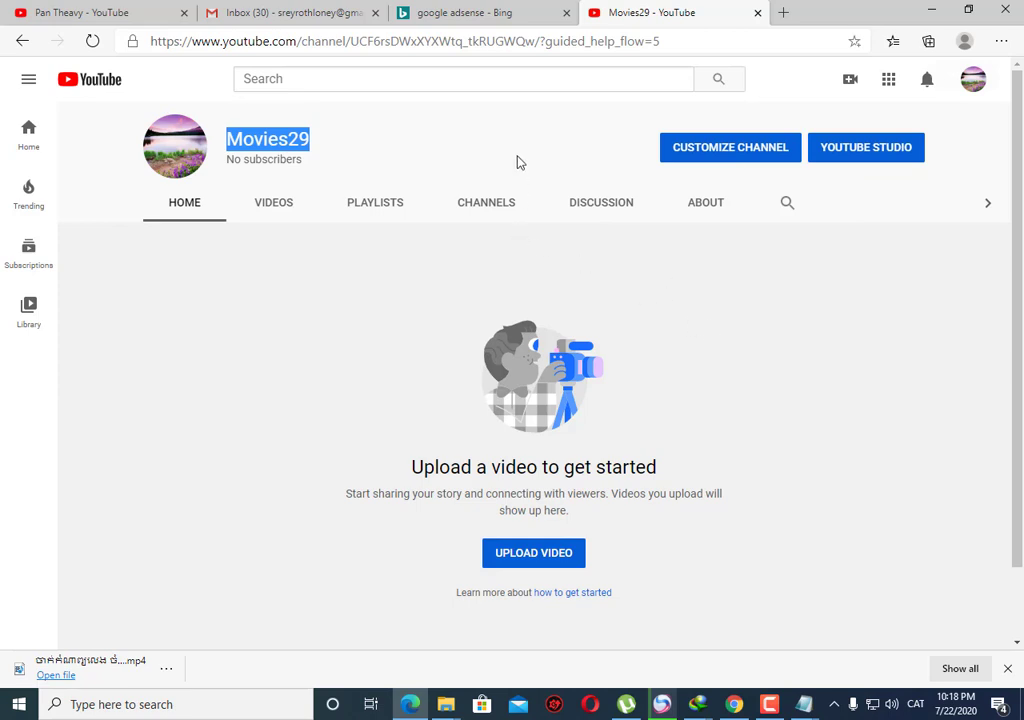
left_click(733, 149)
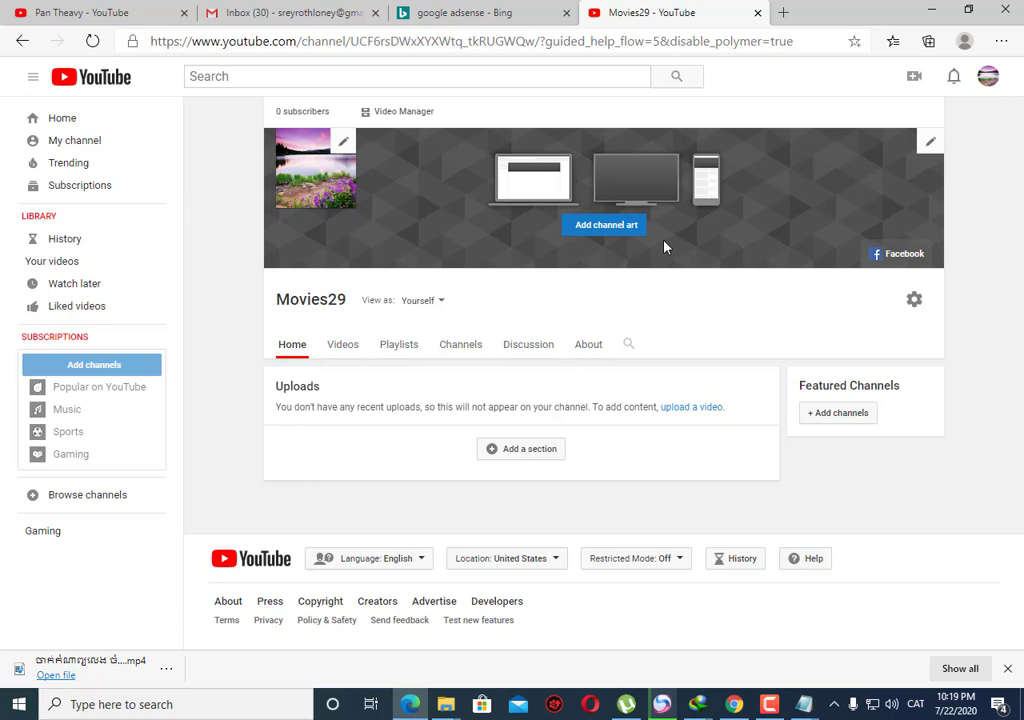
Try to upload the desktop image wp2827631 as the channel art.
left_click(612, 230)
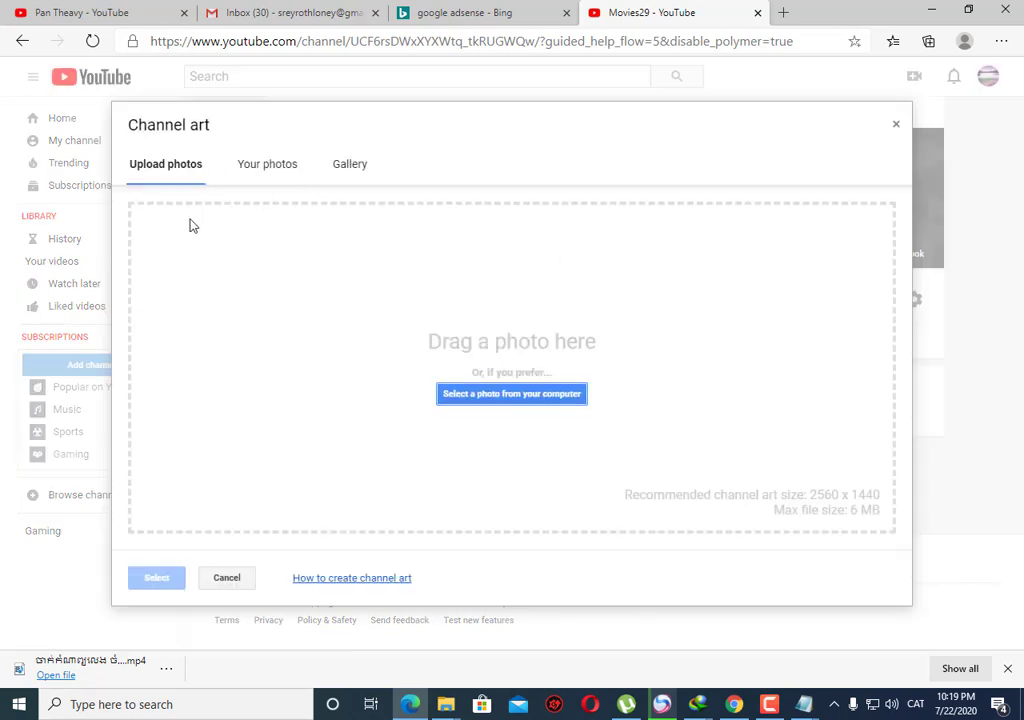
left_click(463, 398)
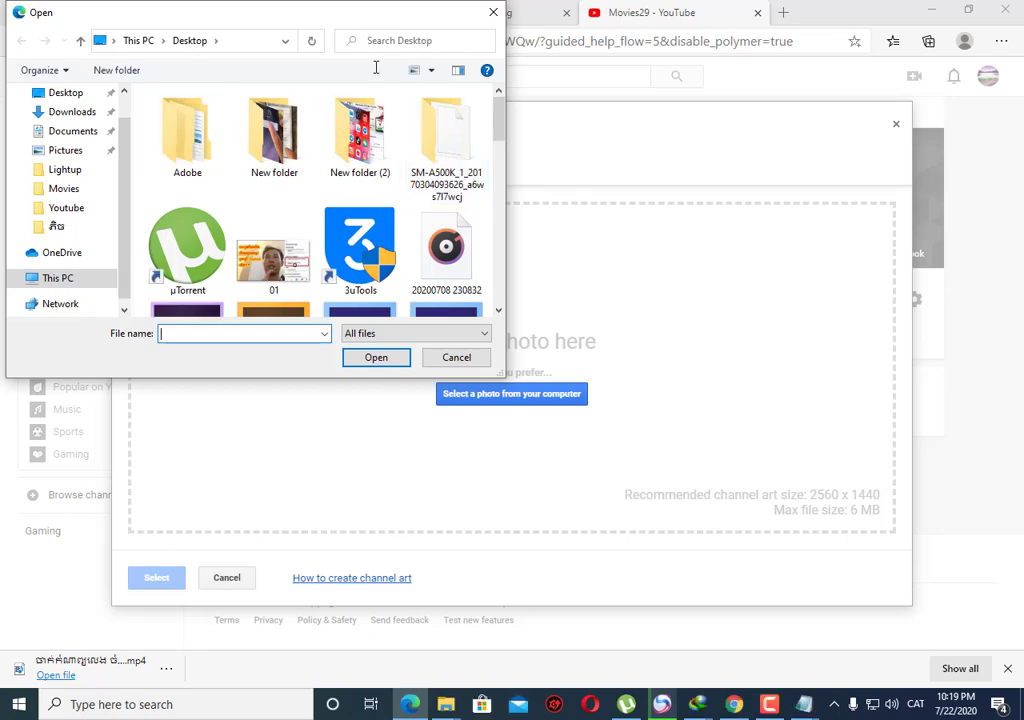
scroll(338, 165, "down", 3)
scroll(338, 165, "down", 3)
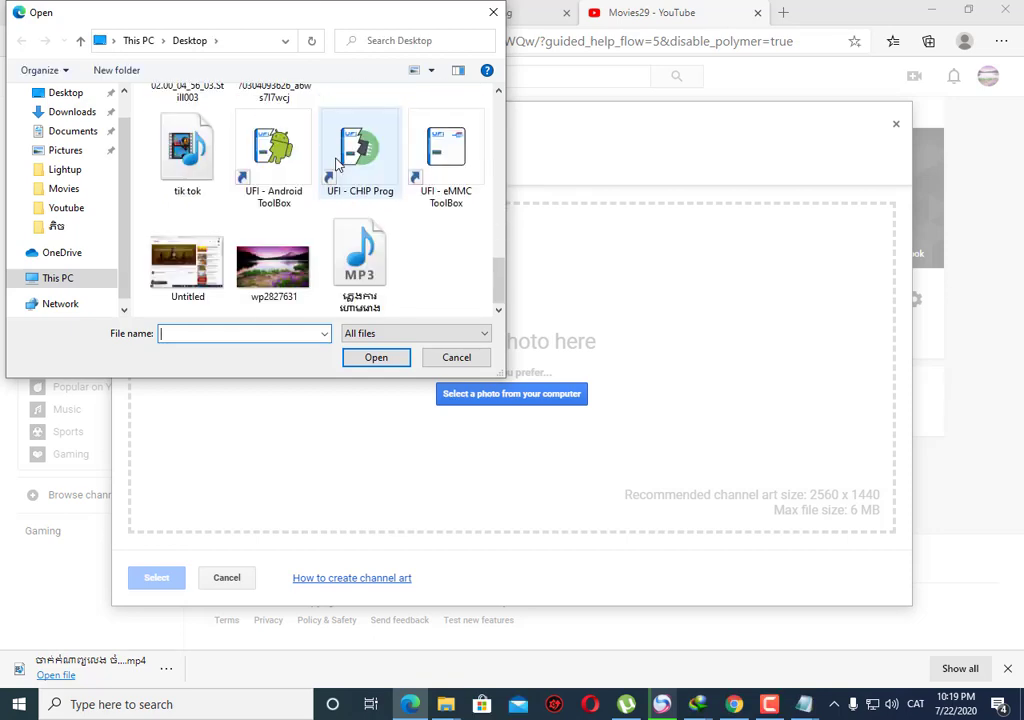
left_click(262, 268)
left_click(379, 362)
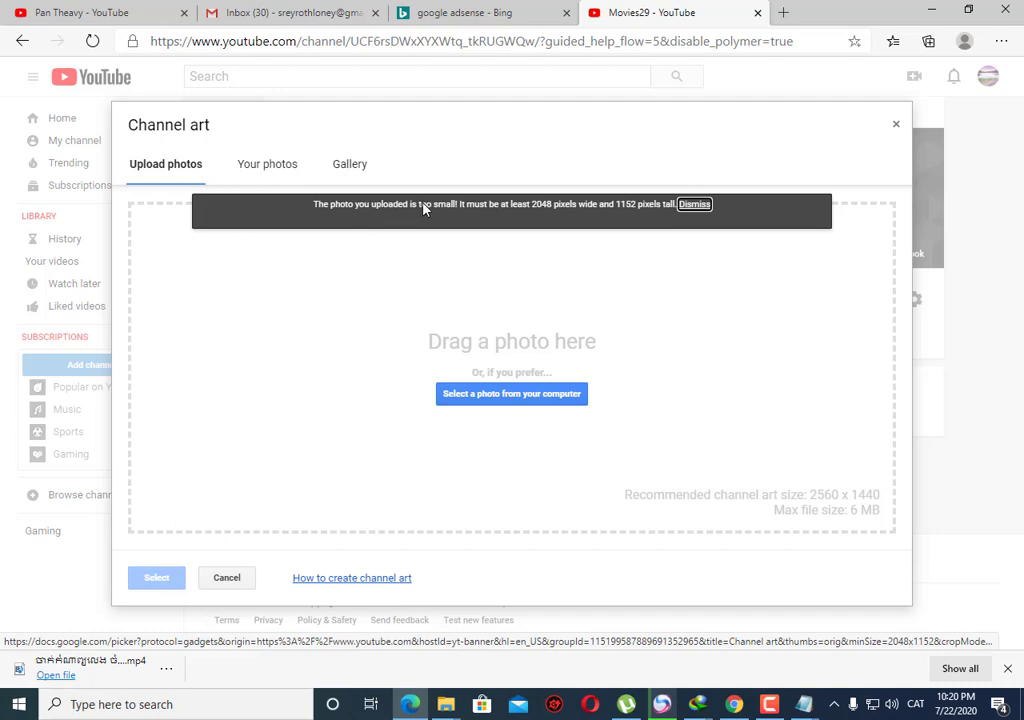
Set the channel art to the gallery photo of white and purple wildflowers in front of a tree trunk.
left_click(357, 170)
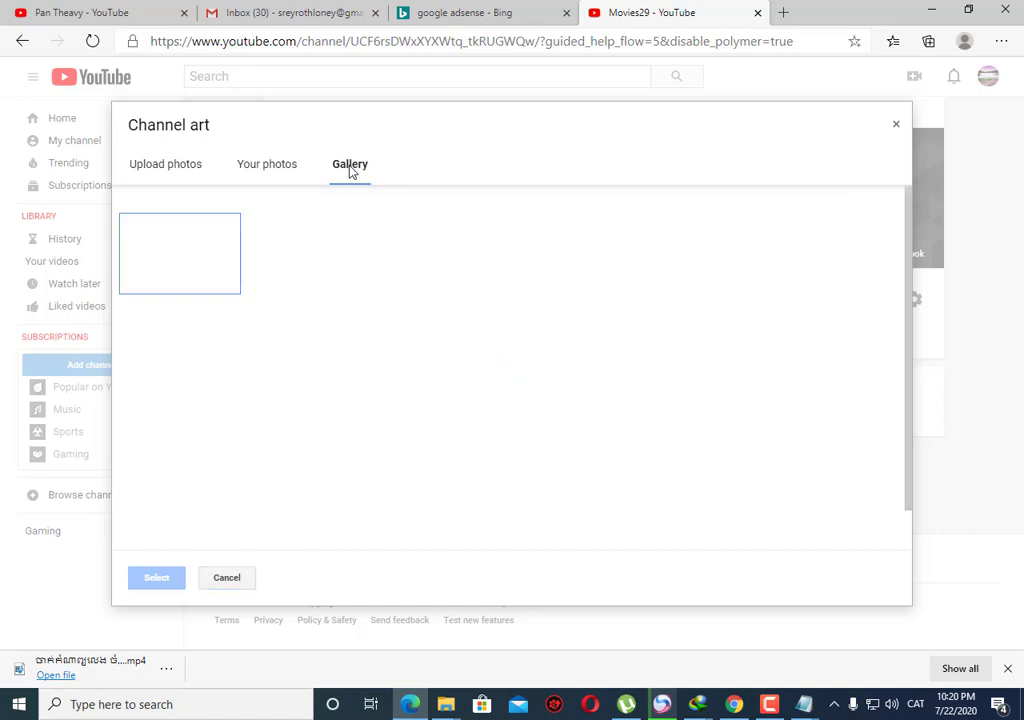
left_click(330, 386)
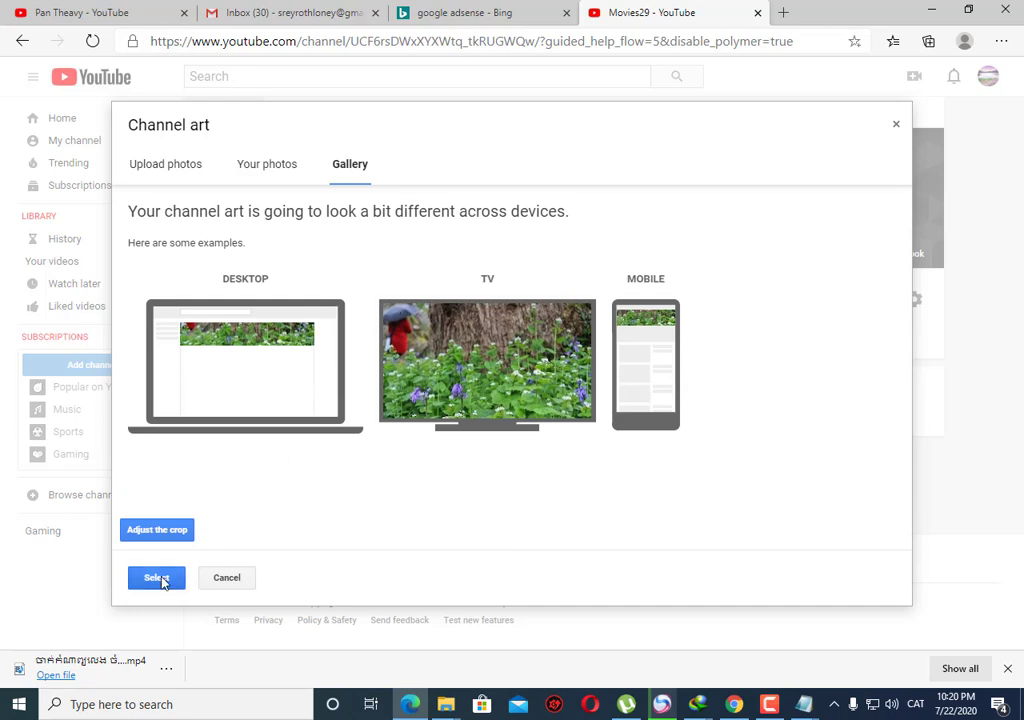
left_click(157, 578)
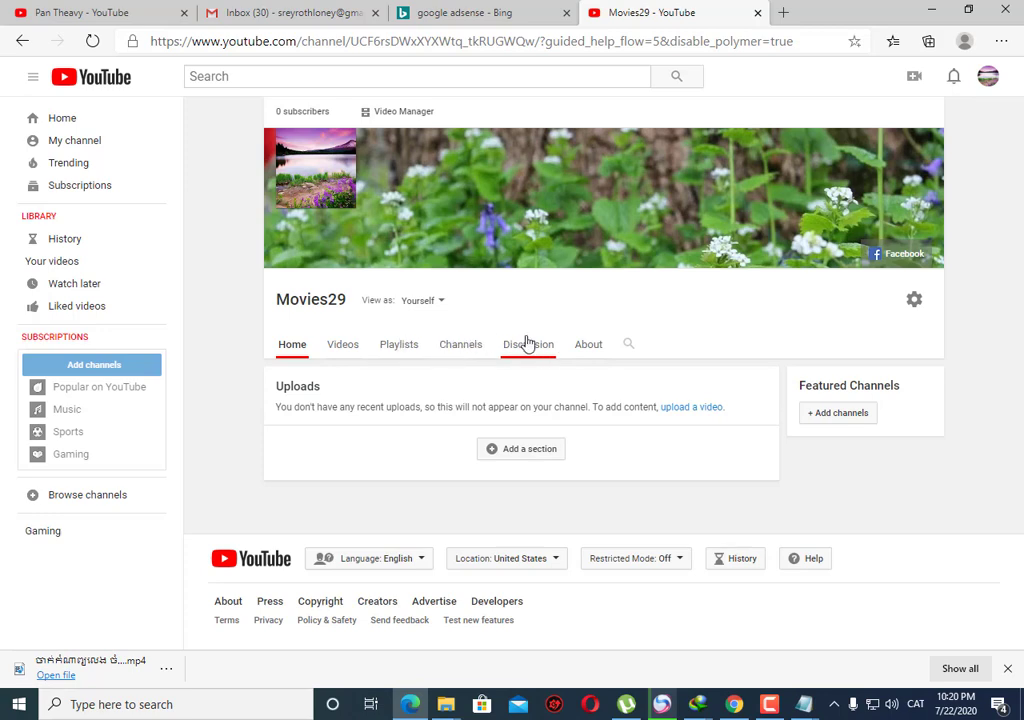
Open the channel's About section, review the Khmer description in its editor and save it as is.
left_click(592, 345)
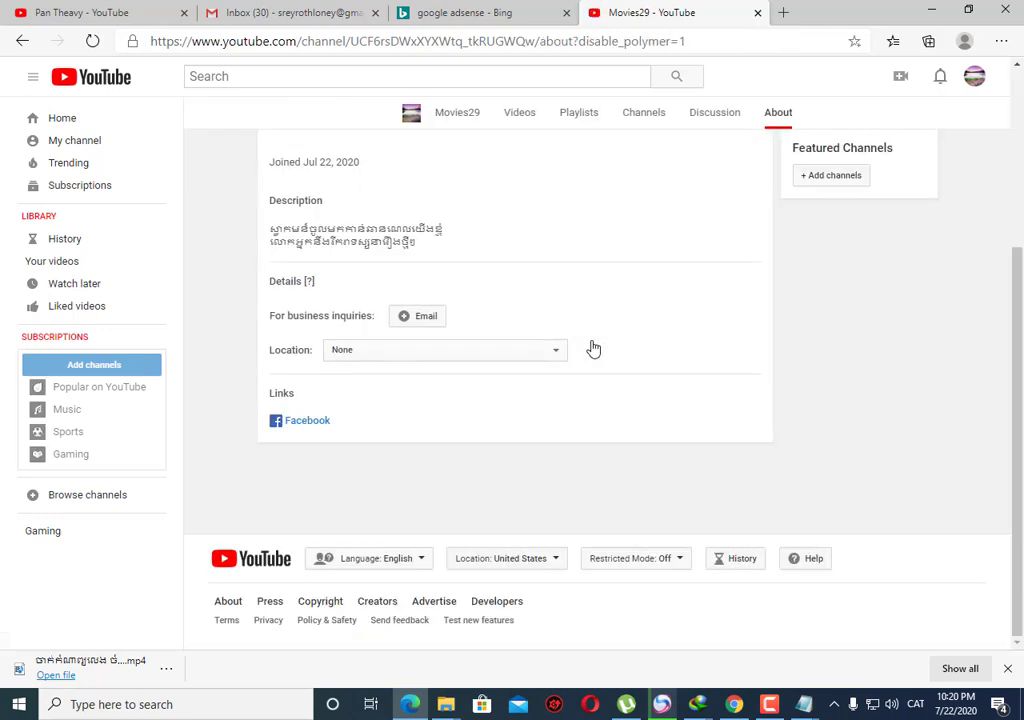
scroll(396, 265, "up", 3)
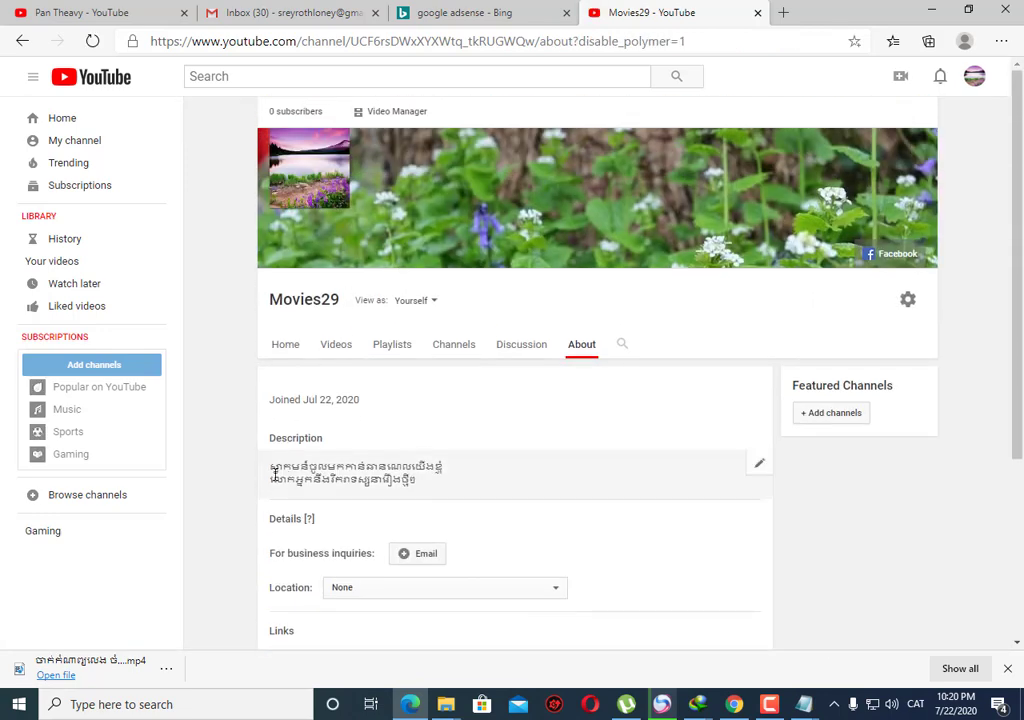
left_click_drag(275, 474, 430, 476)
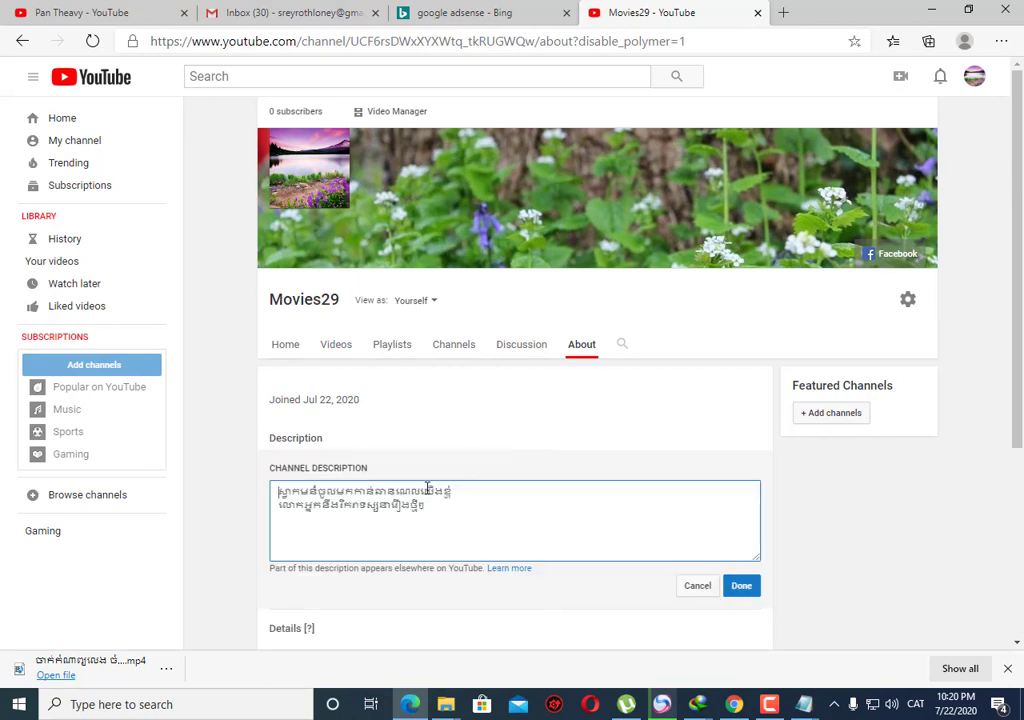
left_click(517, 425)
scroll(805, 515, "down", 1)
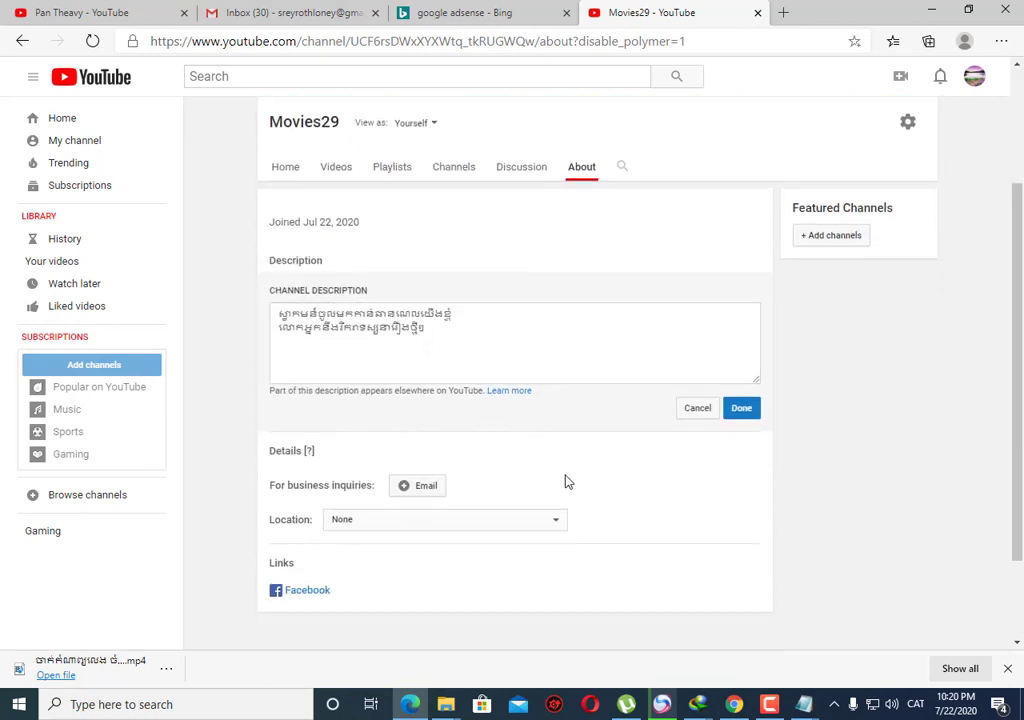
scroll(628, 474, "down", 3)
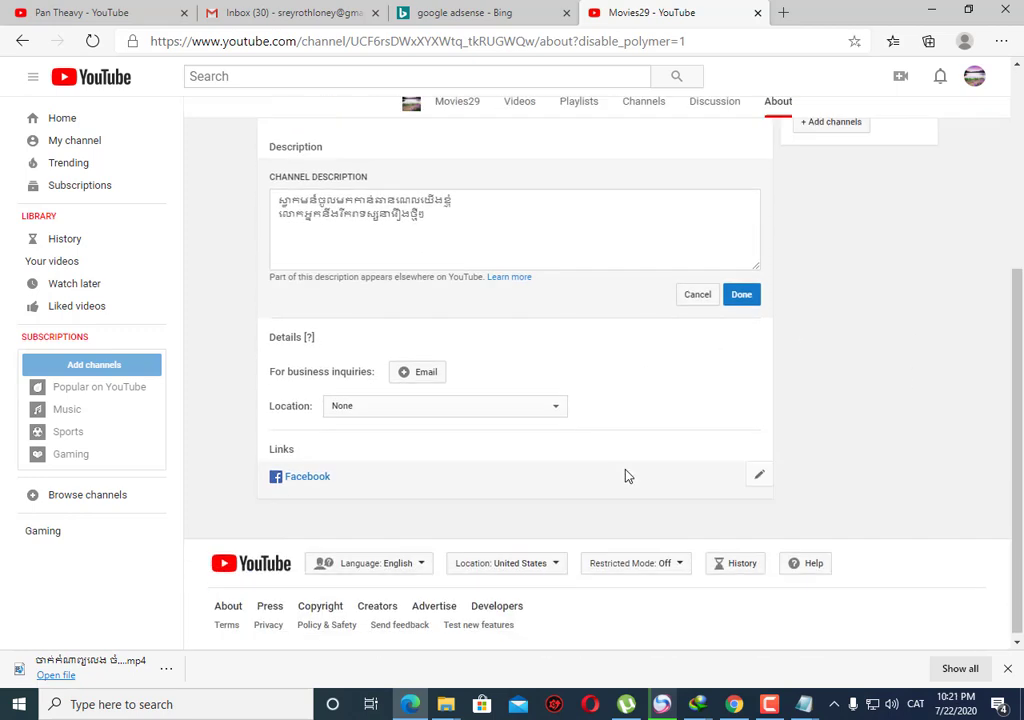
left_click(741, 291)
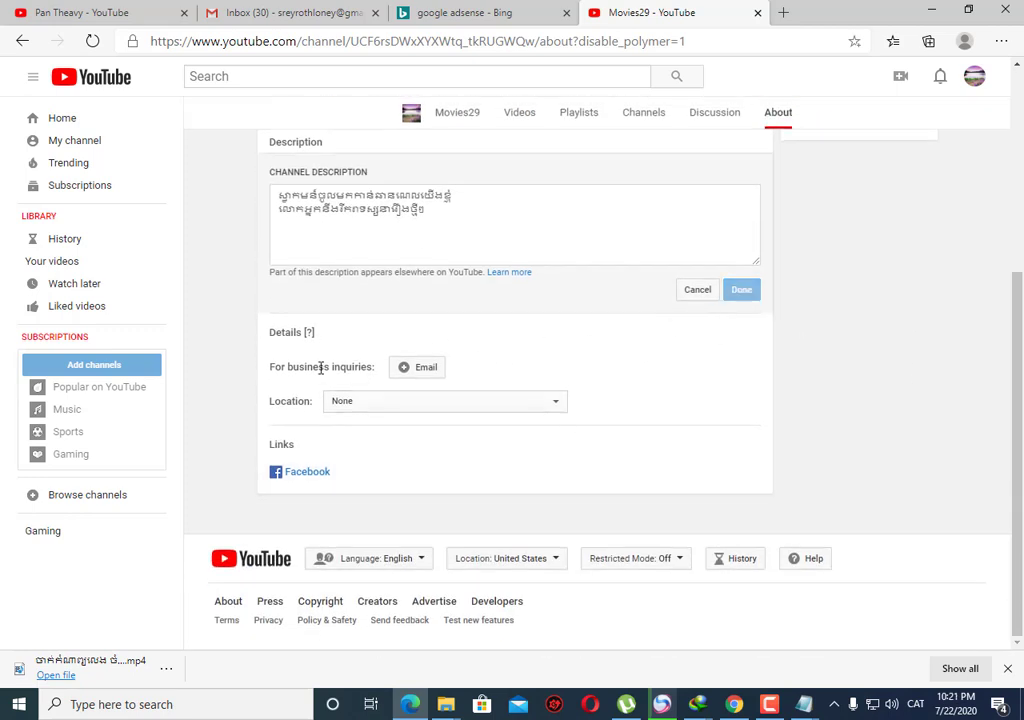
scroll(435, 347, "up", 1)
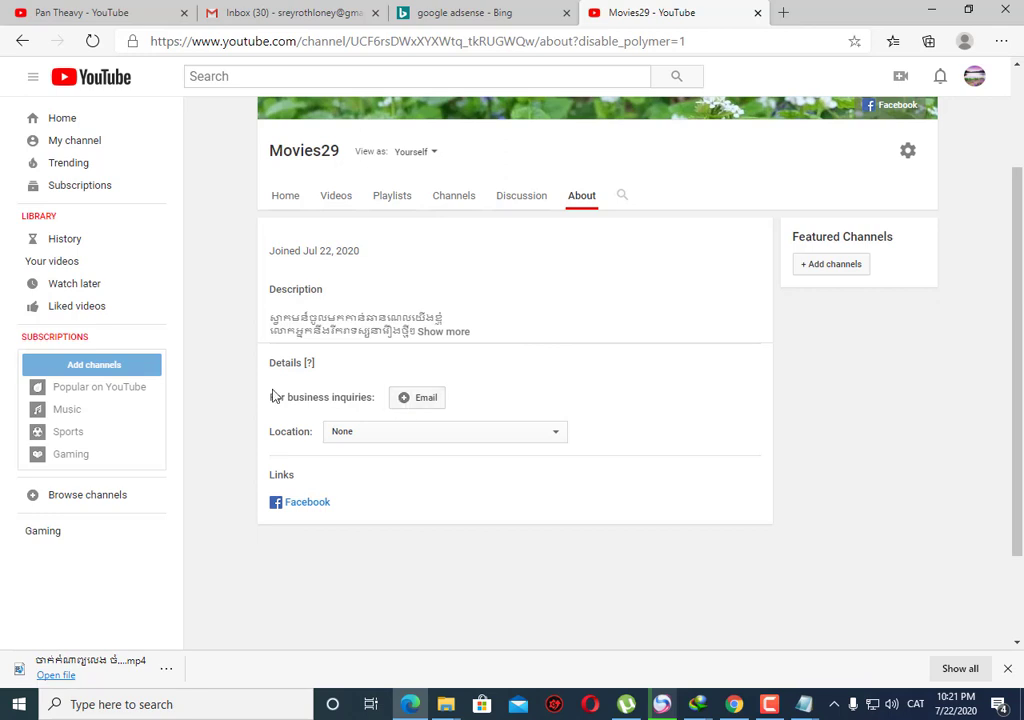
left_click(420, 400)
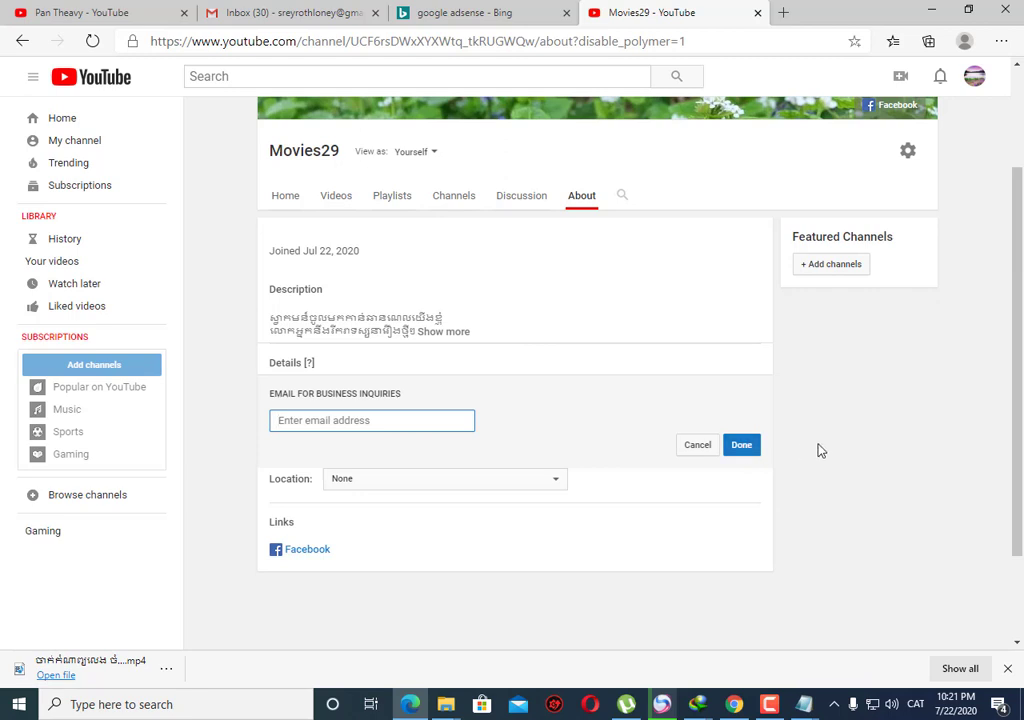
left_click(703, 445)
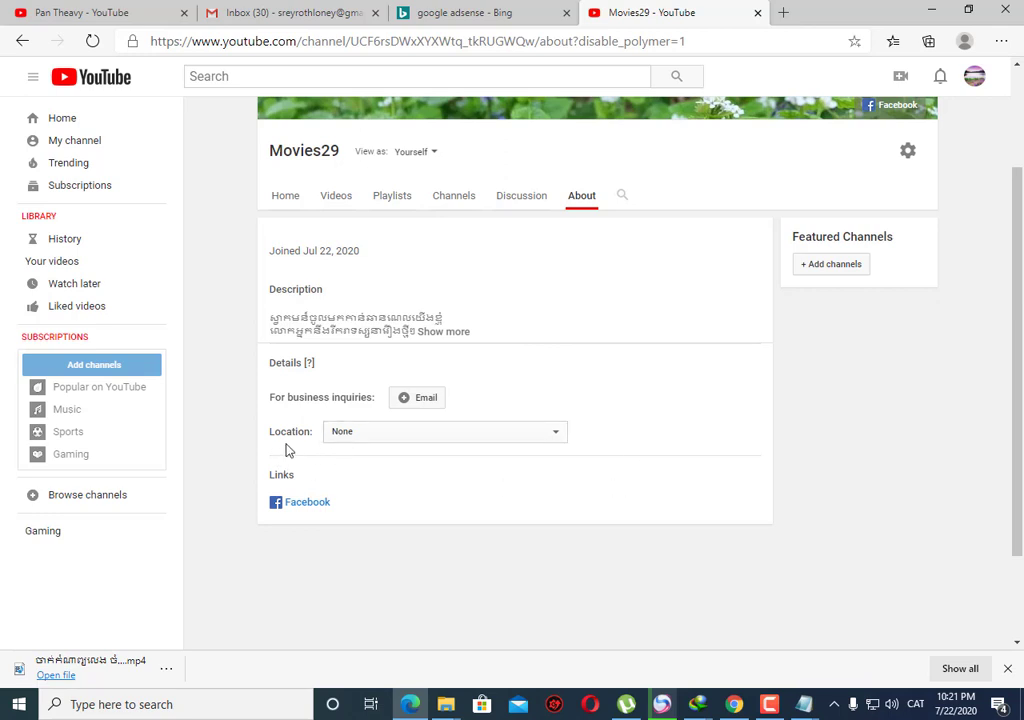
left_click(344, 432)
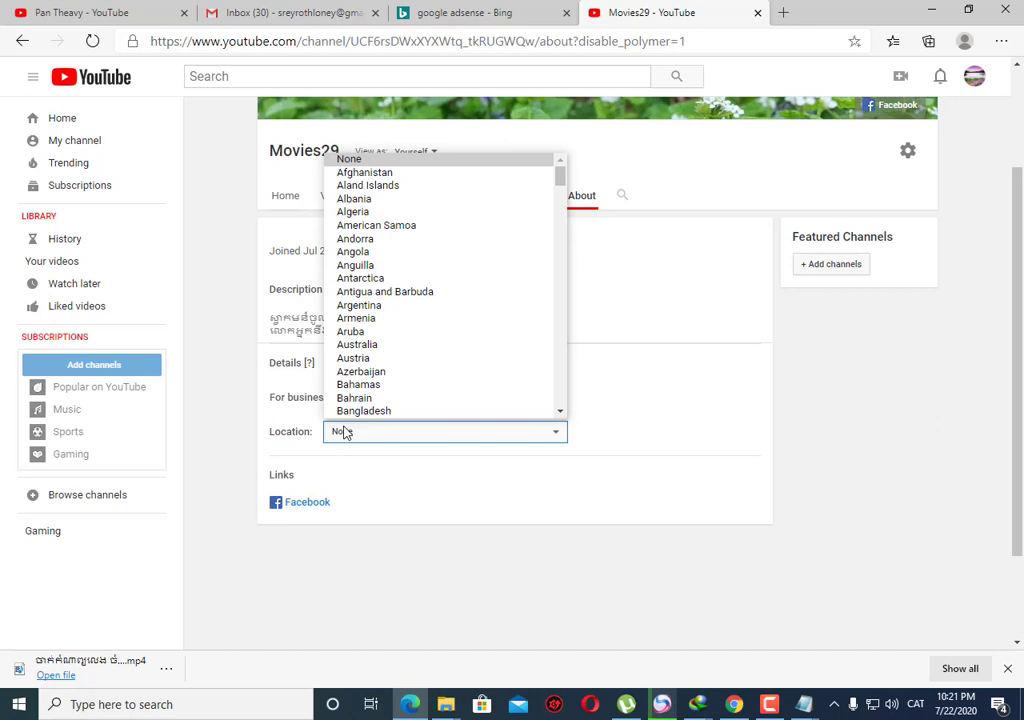
left_click(344, 432)
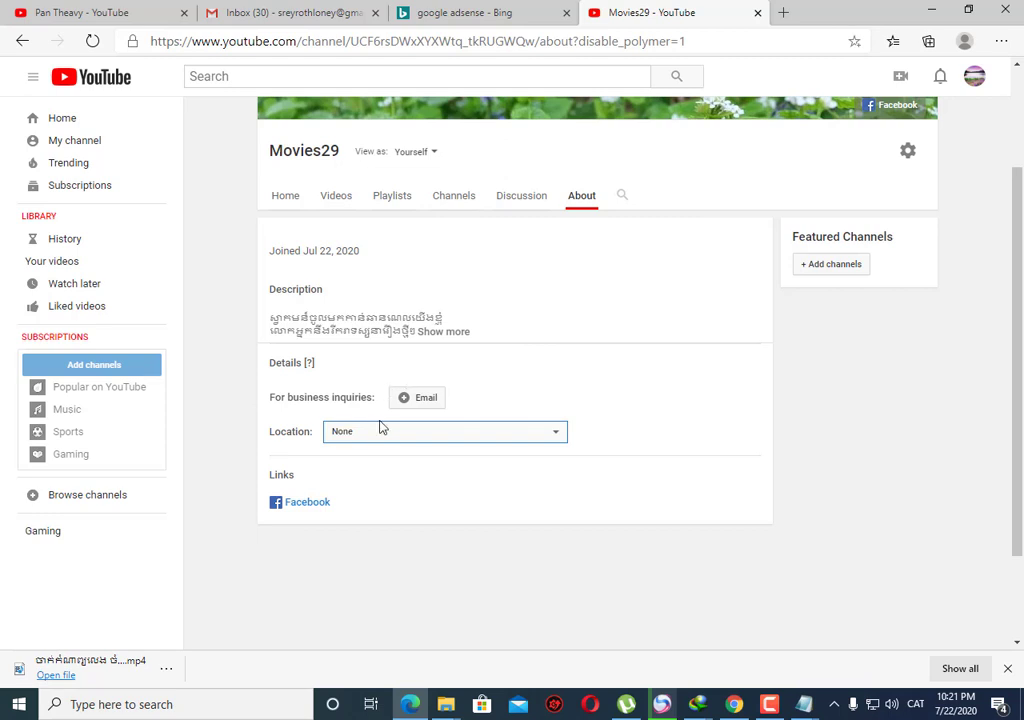
Set the channel's location to Cambodia in the About details.
left_click(383, 432)
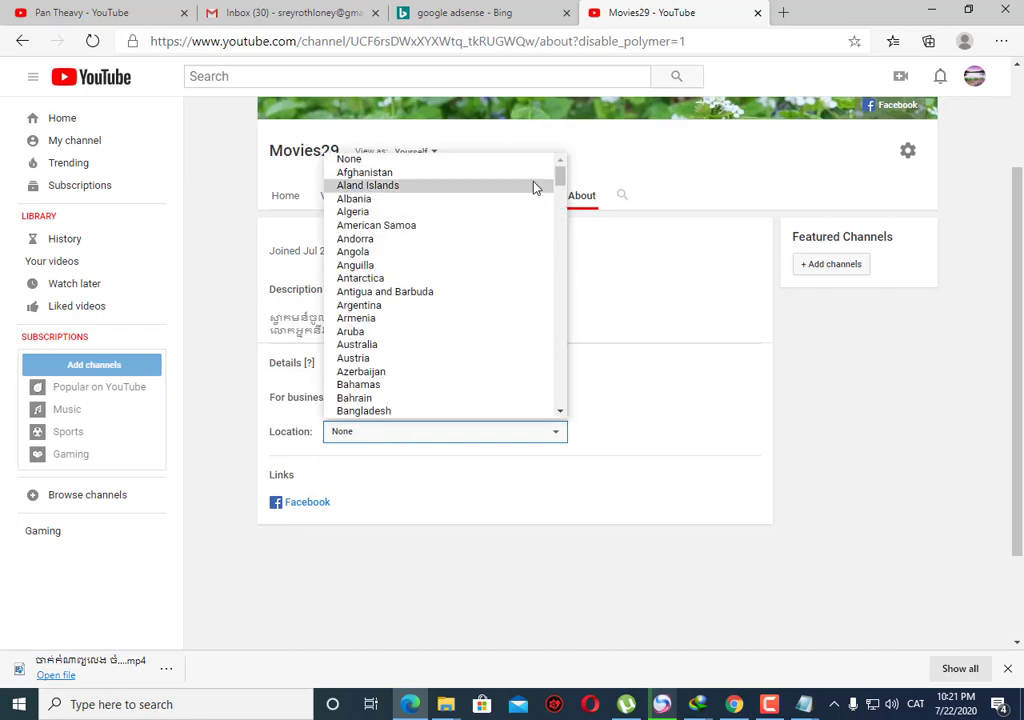
mouse_move(560, 172)
left_mouse_down()
mouse_move(574, 375)
mouse_move(578, 161)
left_mouse_up()
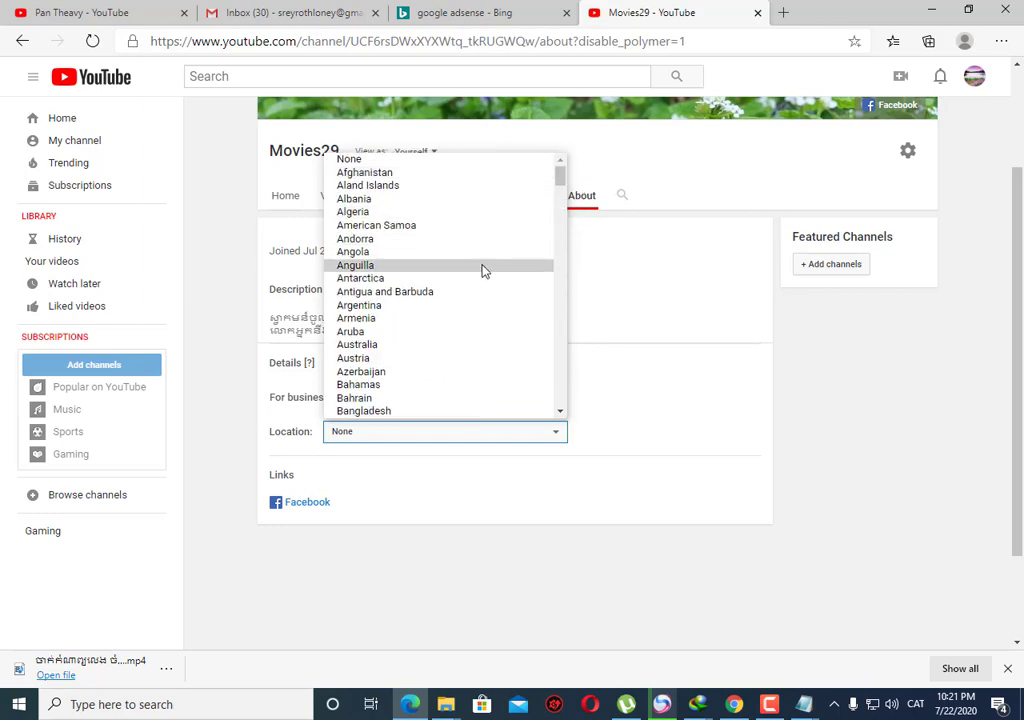
scroll(482, 270, "down", 5)
scroll(482, 270, "down", 6)
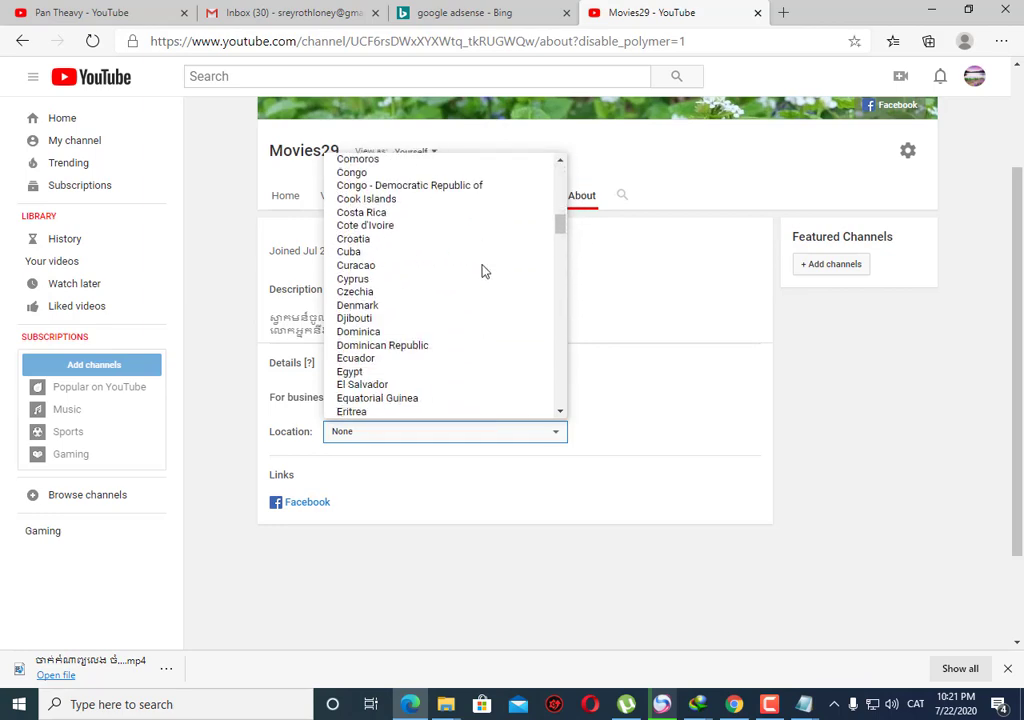
scroll(482, 270, "up", 3)
scroll(469, 267, "up", 1)
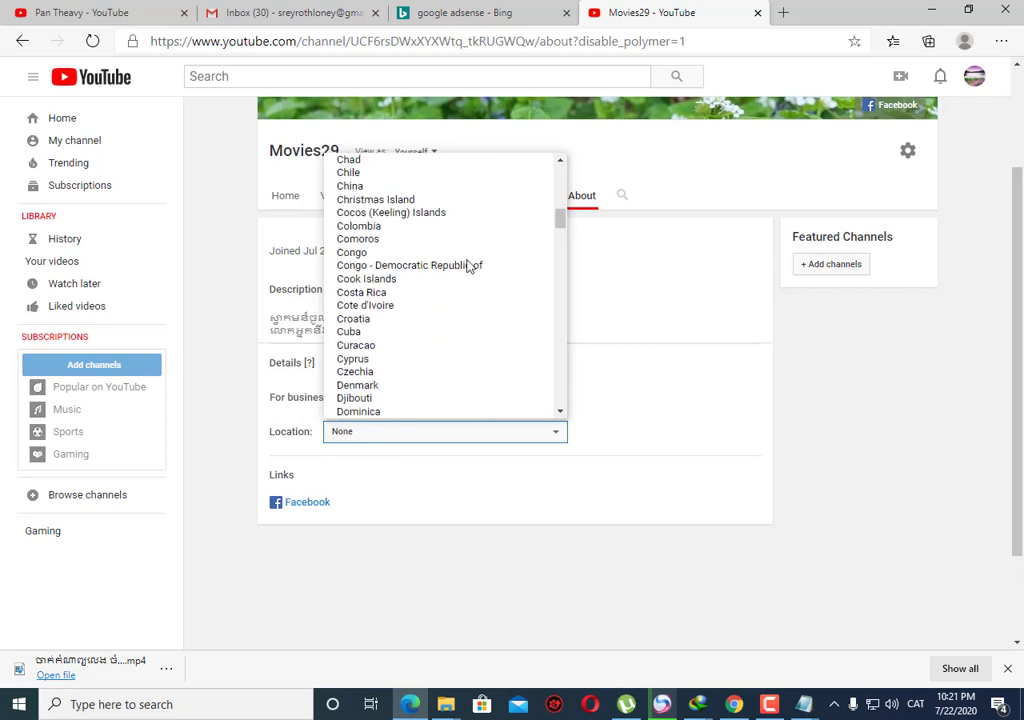
scroll(373, 236, "up", 1)
scroll(373, 237, "up", 3)
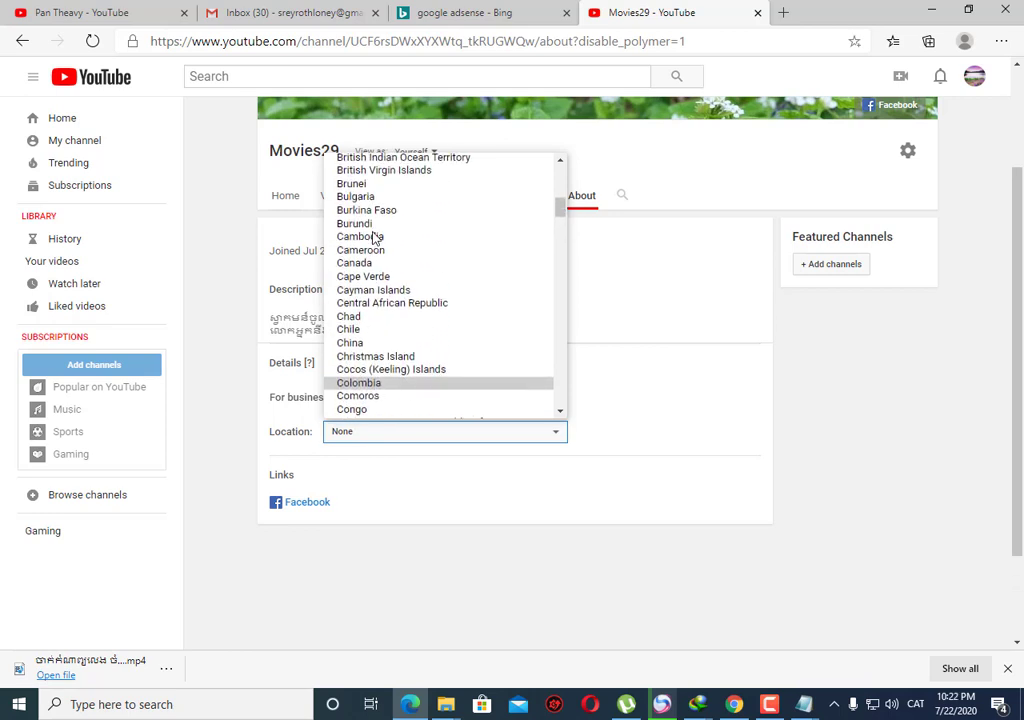
left_click(373, 239)
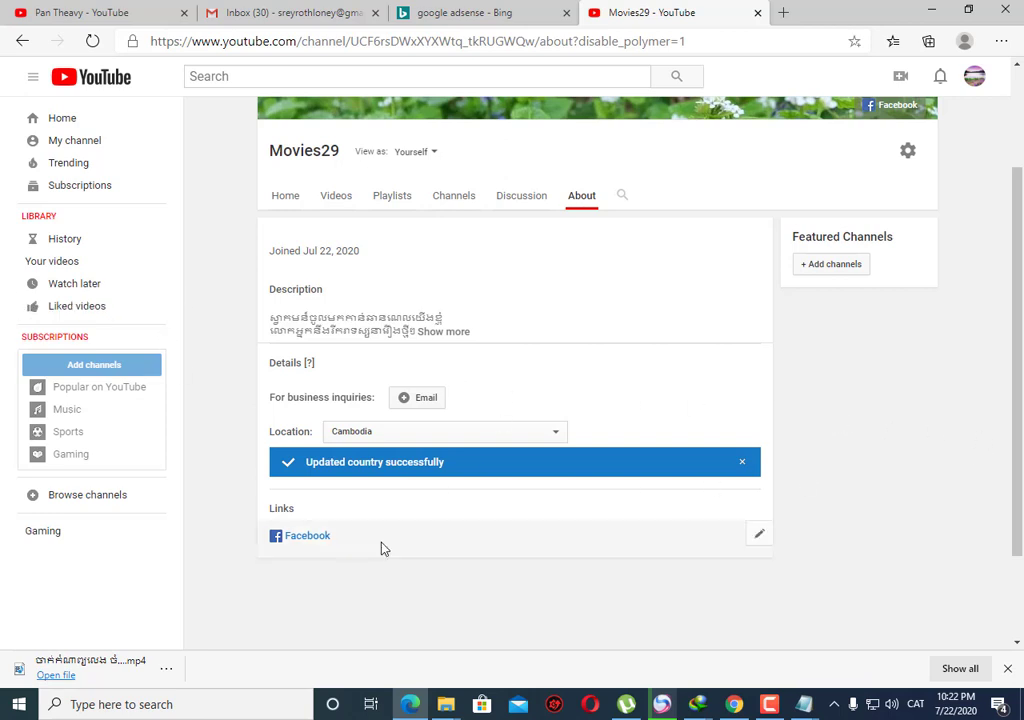
Examine the channel's Discussion section and its Channels section for featured channels.
left_click(528, 200)
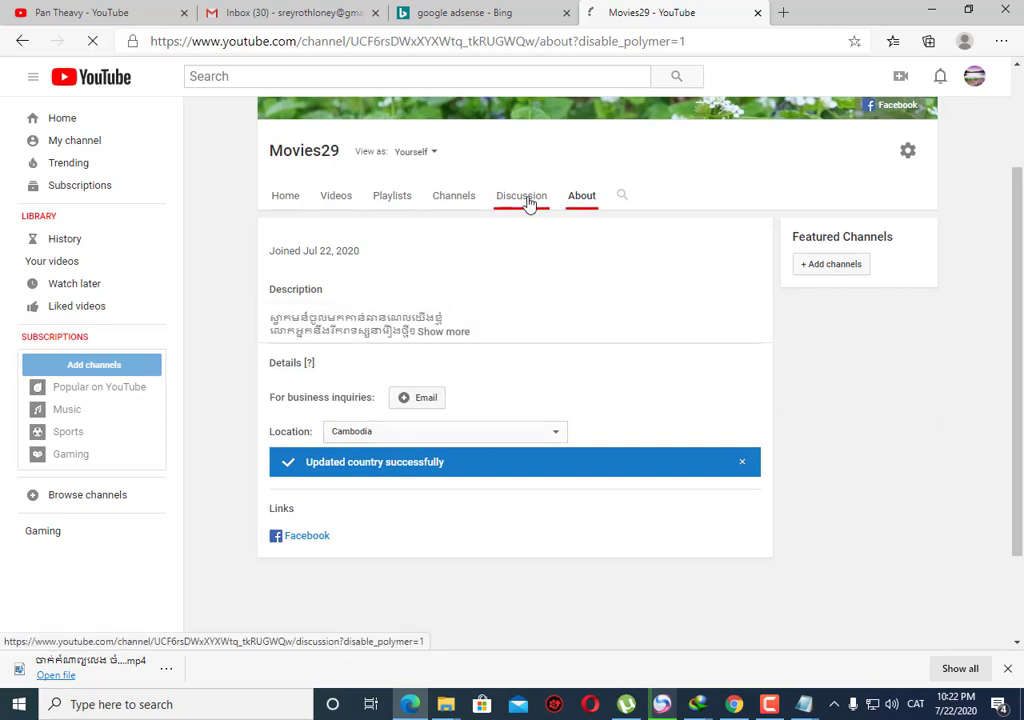
scroll(473, 304, "up", 5)
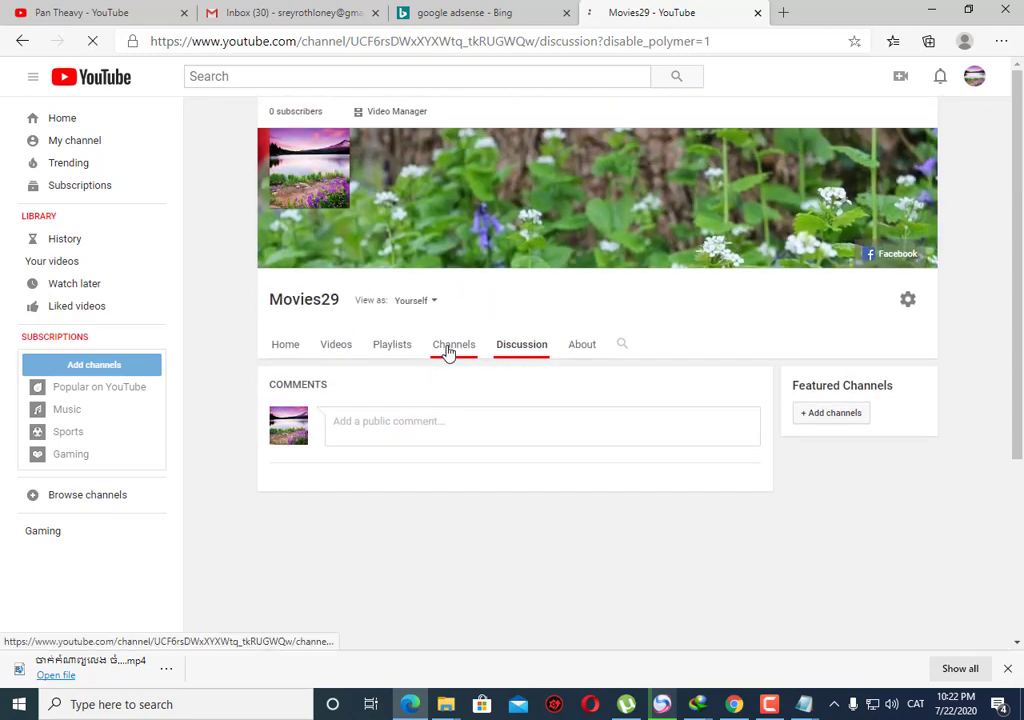
left_click(448, 350)
scroll(514, 361, "up", 3)
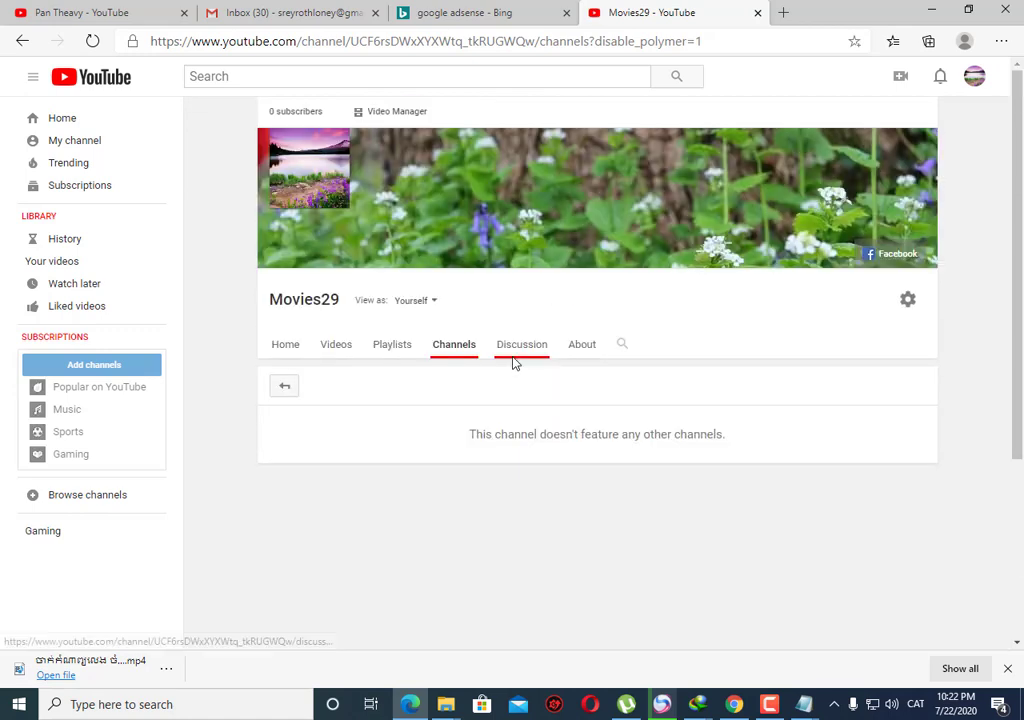
triple_click(522, 437)
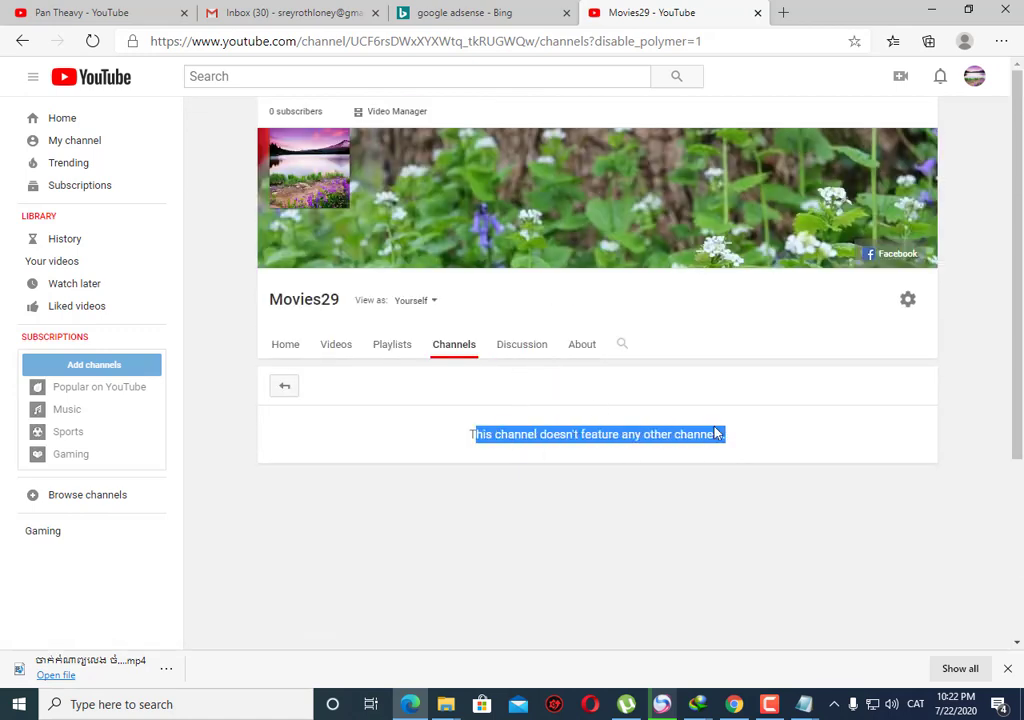
left_click(494, 435)
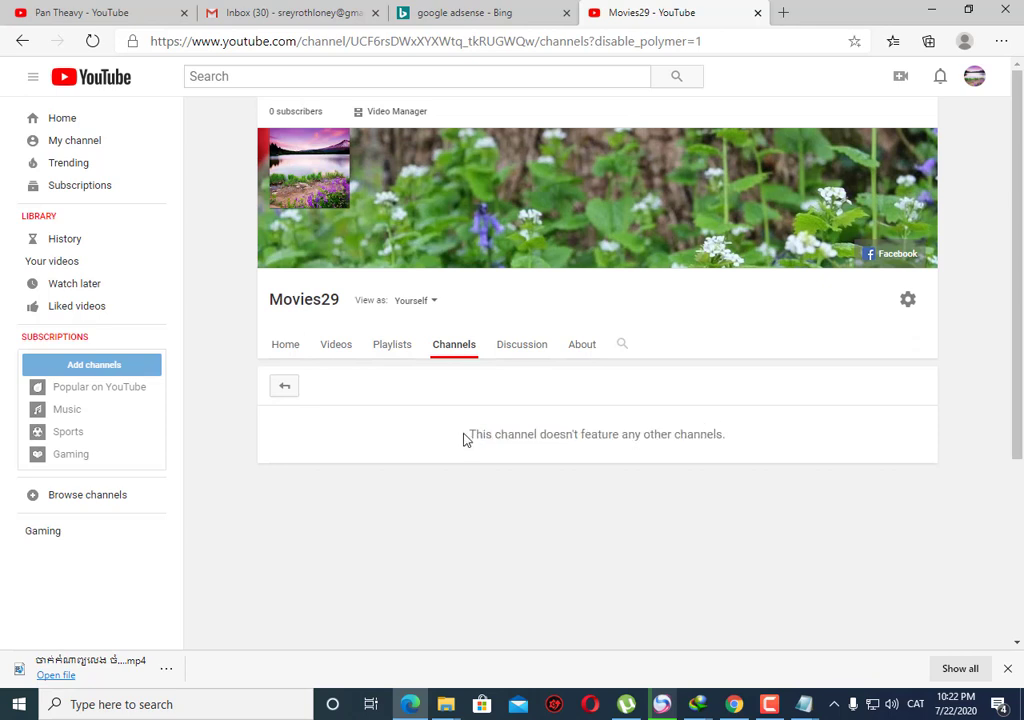
left_click_drag(474, 434, 747, 439)
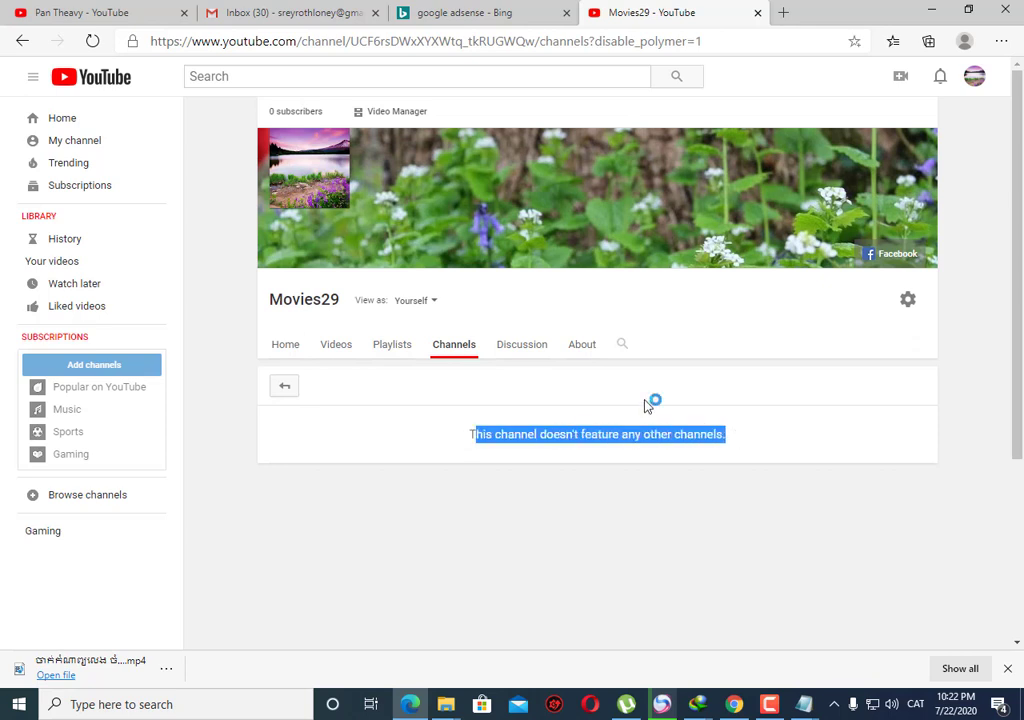
Open the channel's Playlists section and create a public playlist titled "Thai Movie".
left_click(391, 352)
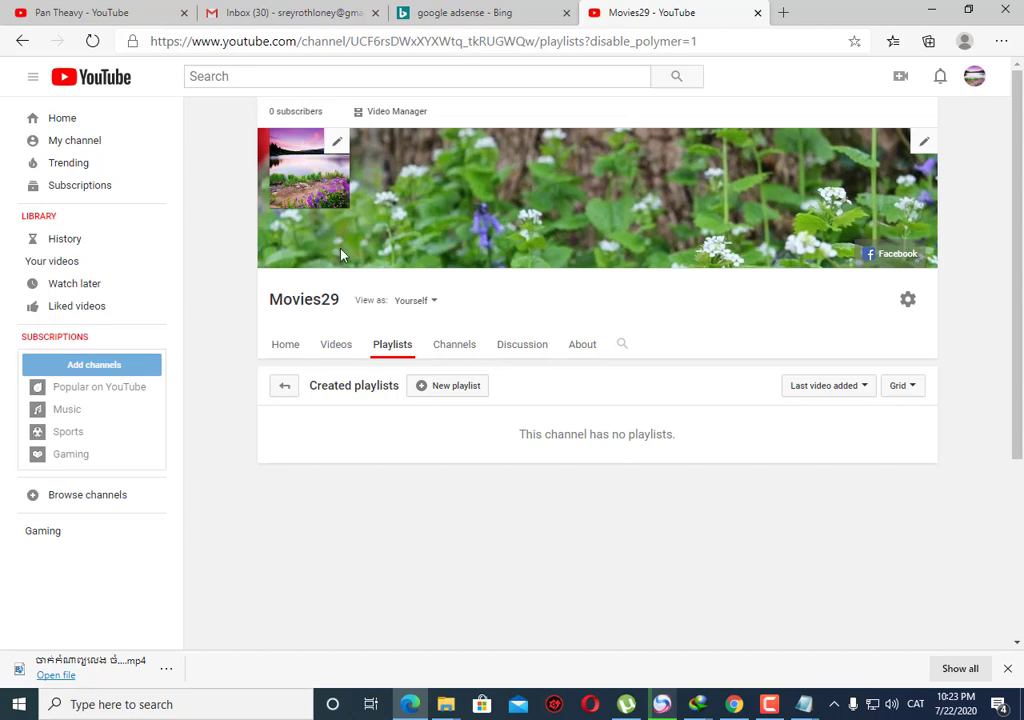
left_click(464, 392)
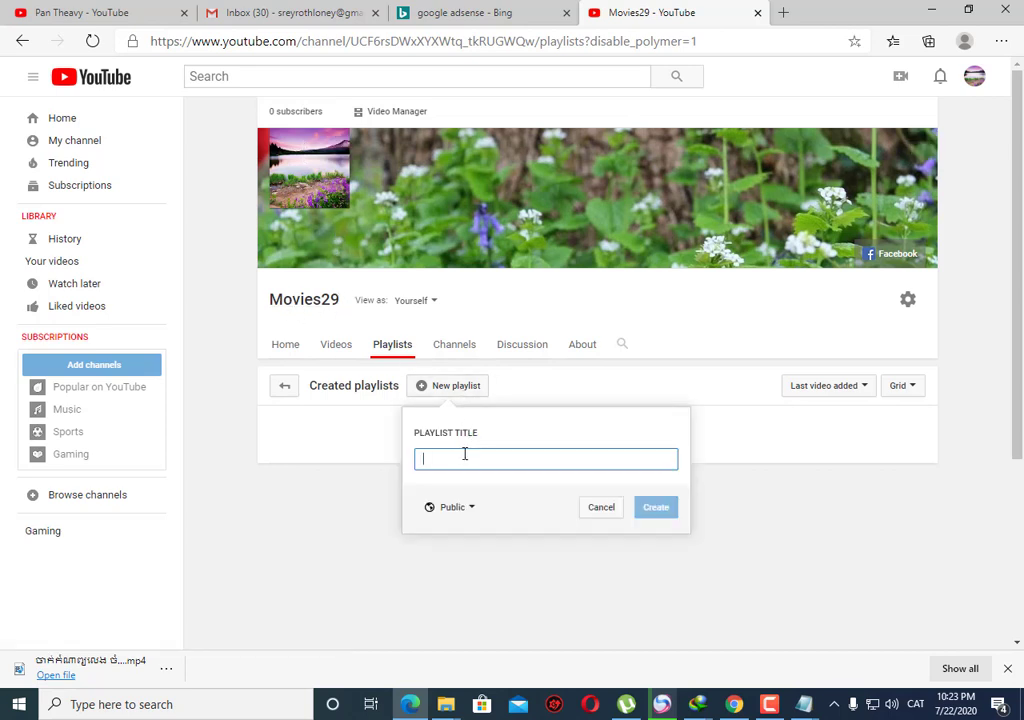
type("ទ")
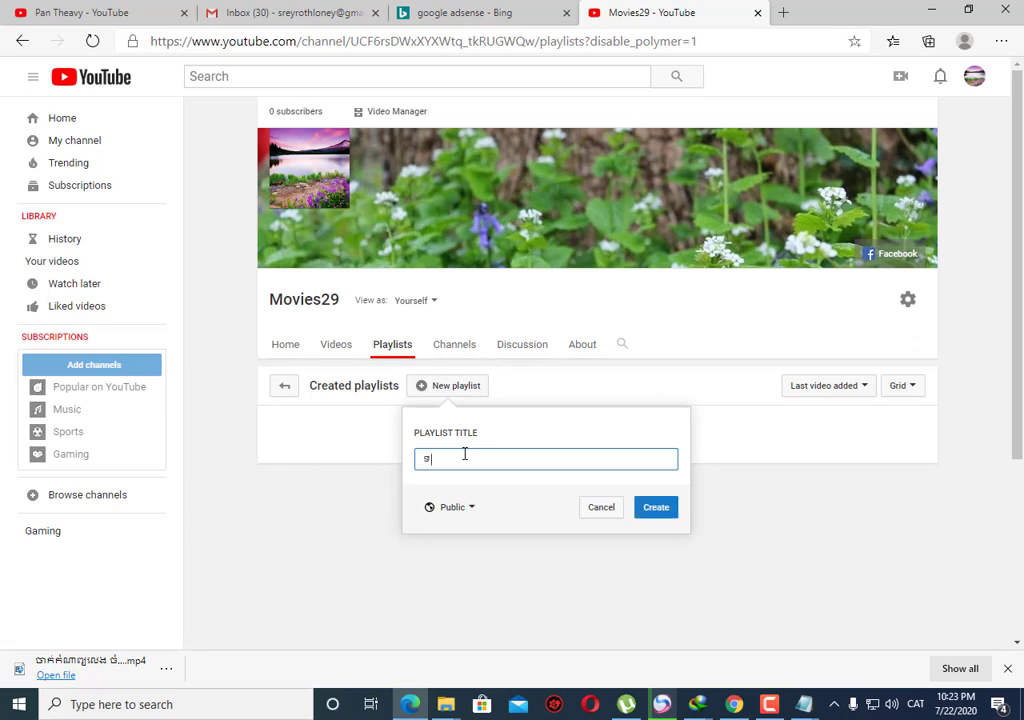
key("BackSpace")
key("alt+shift")
type("Thai Move")
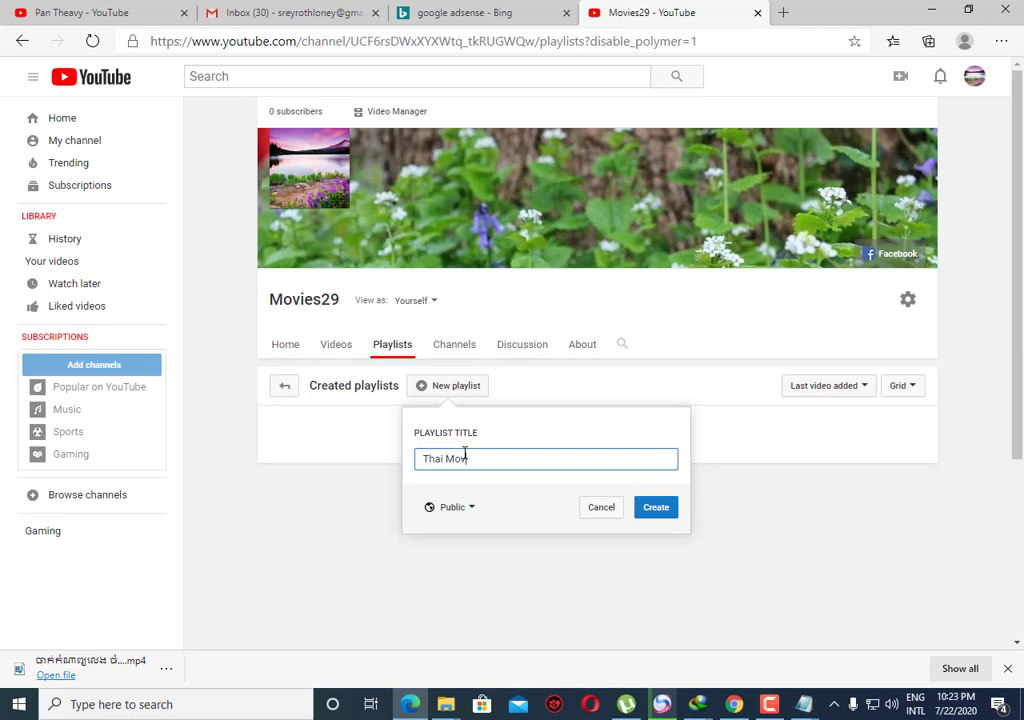
left_click(656, 514)
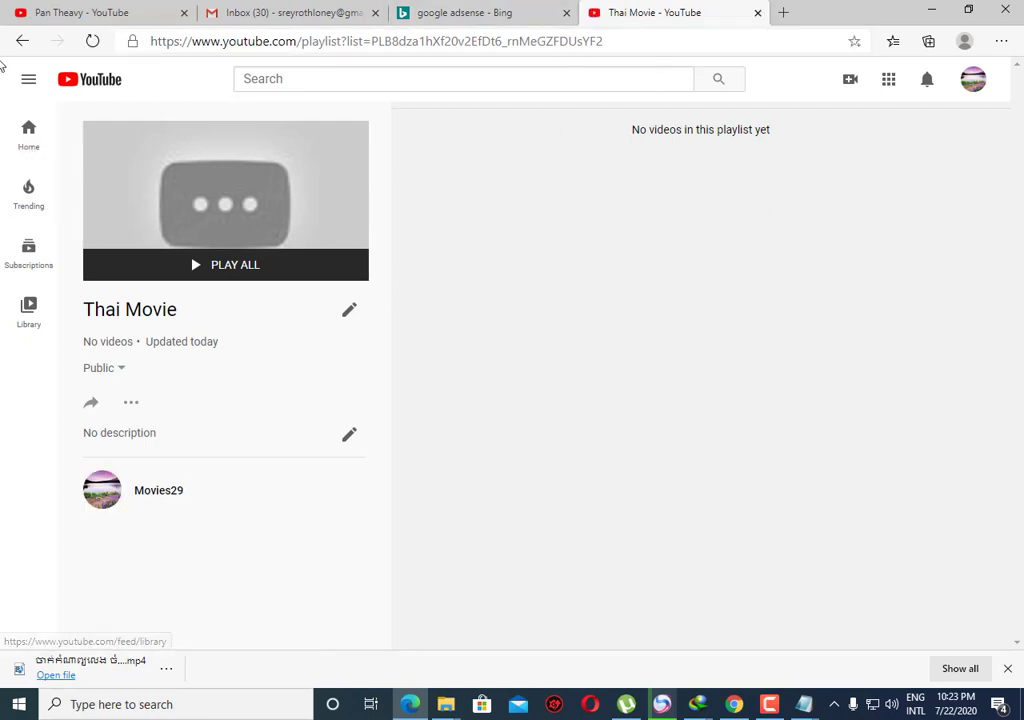
Return to the channel's Playlists section and create another public playlist titled "Korean Movie".
left_click(25, 44)
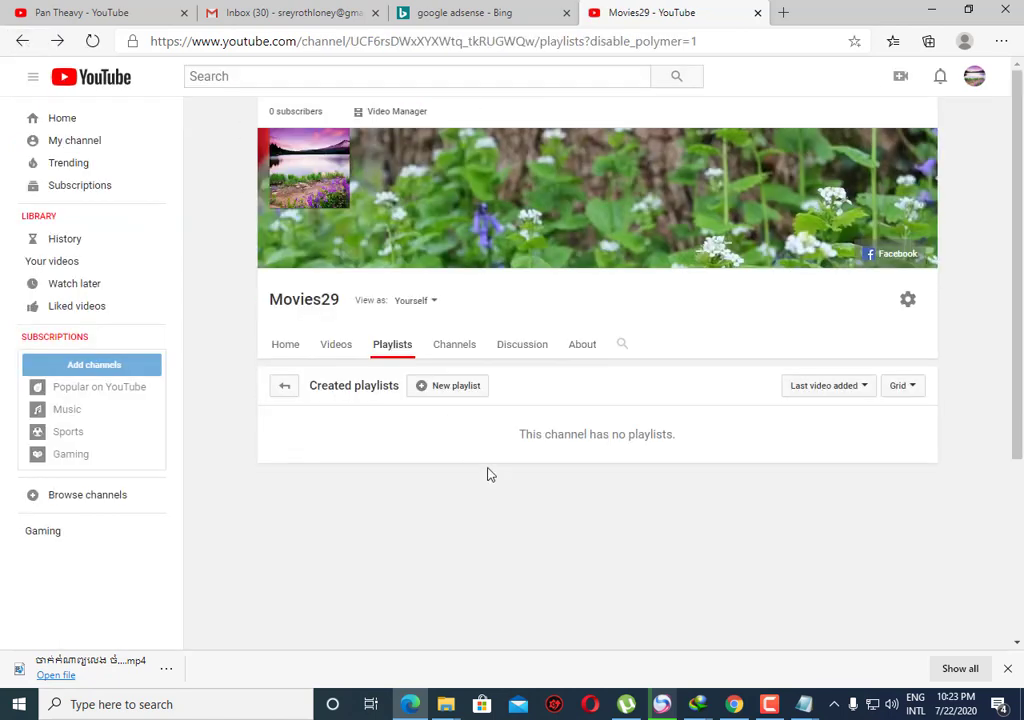
left_click(461, 387)
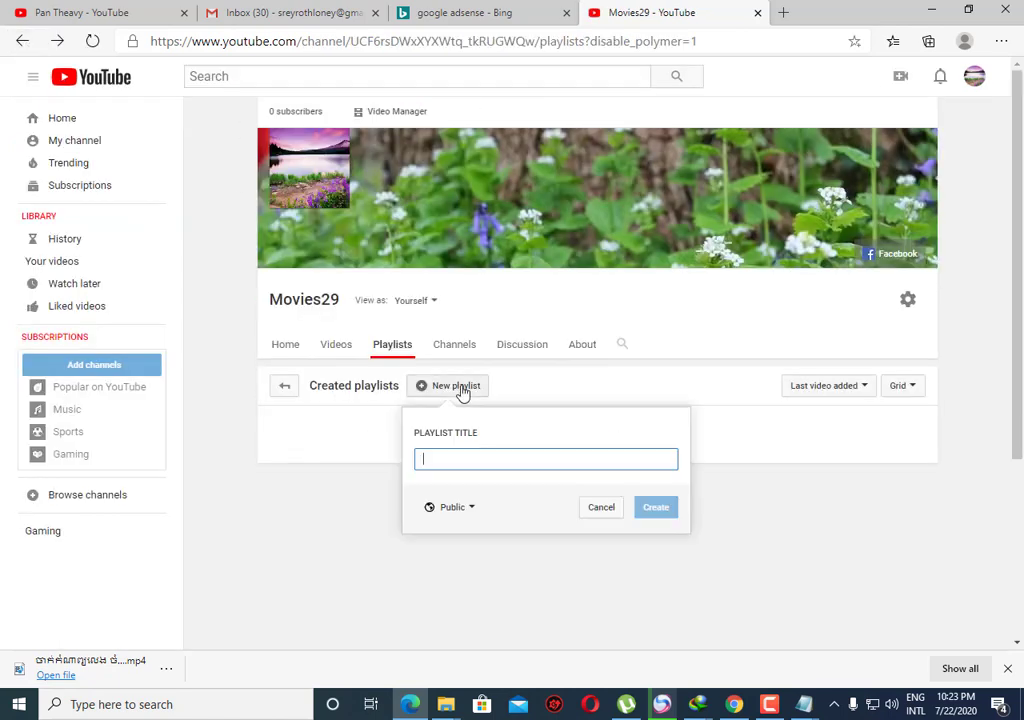
left_click(488, 460)
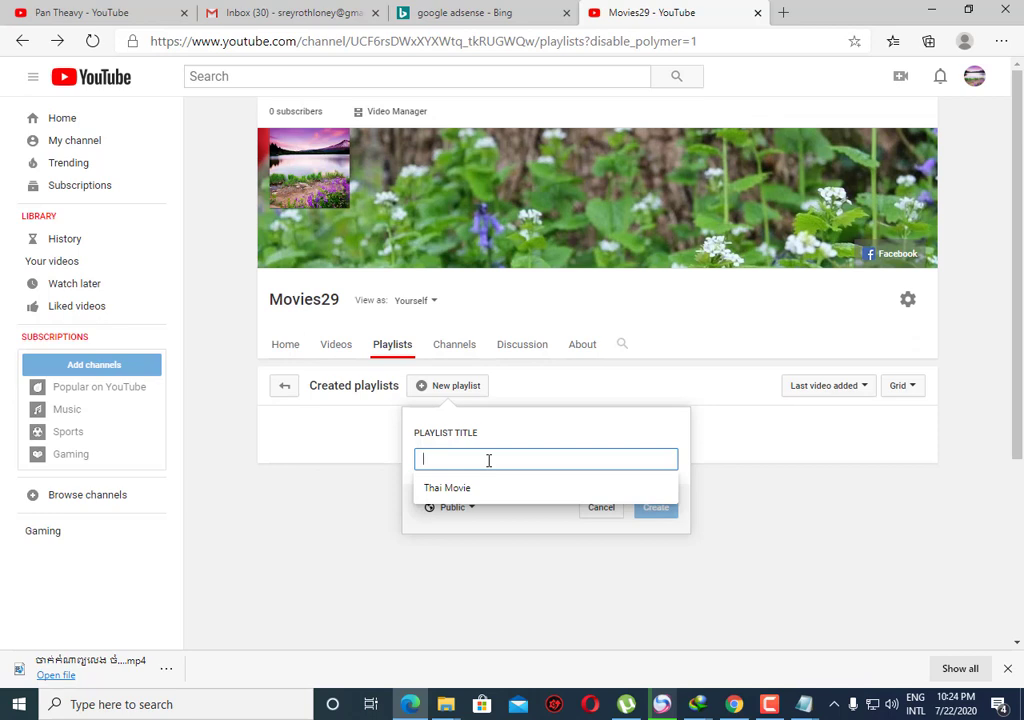
type("Korean")
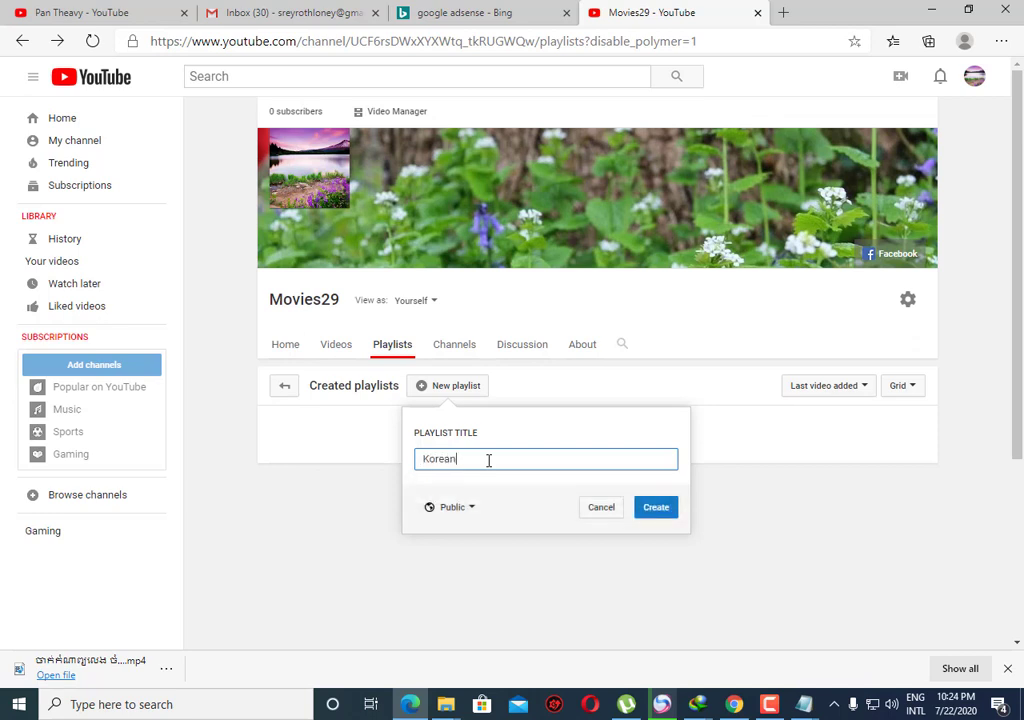
type(" Movie")
left_click(655, 508)
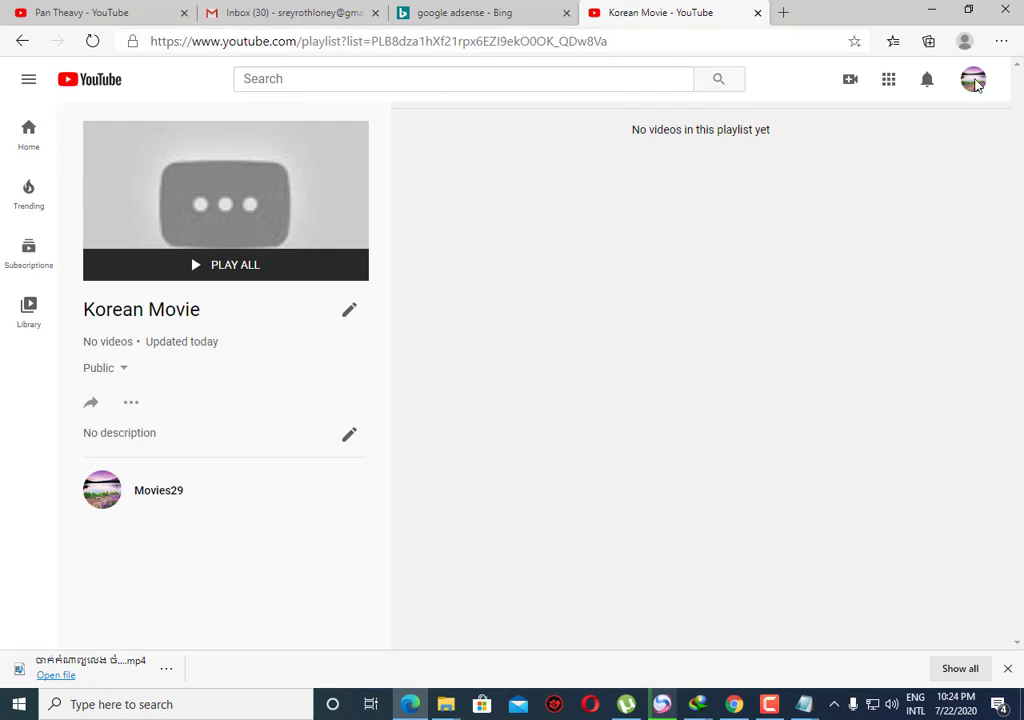
Go back to the channel's Home section and look over its featured content and Uploads areas.
left_click(20, 40)
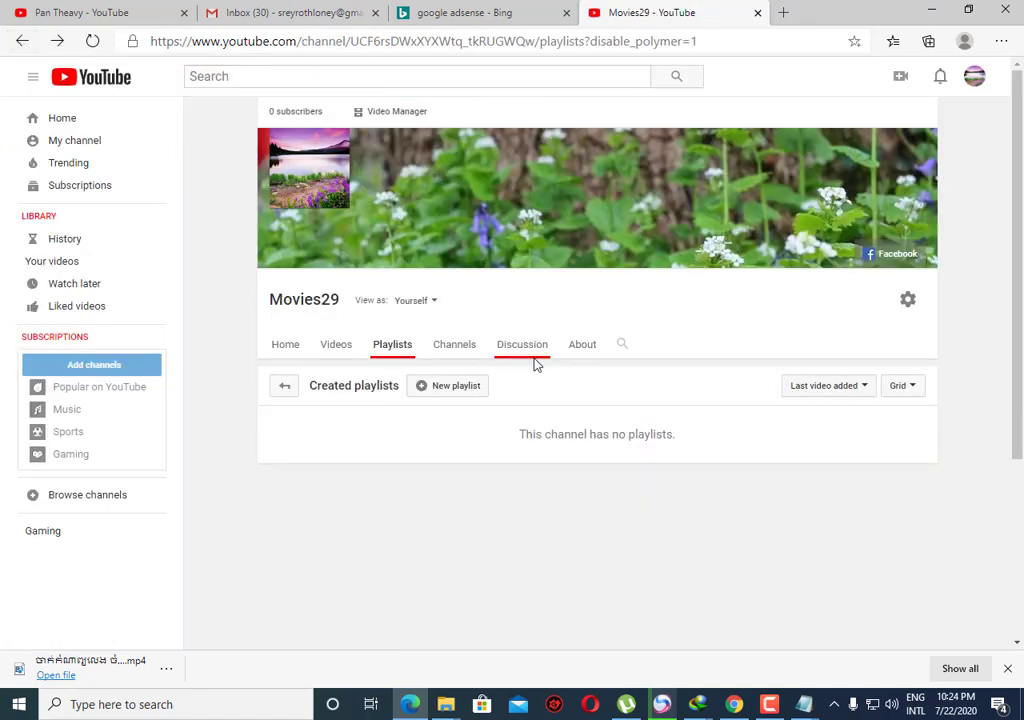
left_click(276, 350)
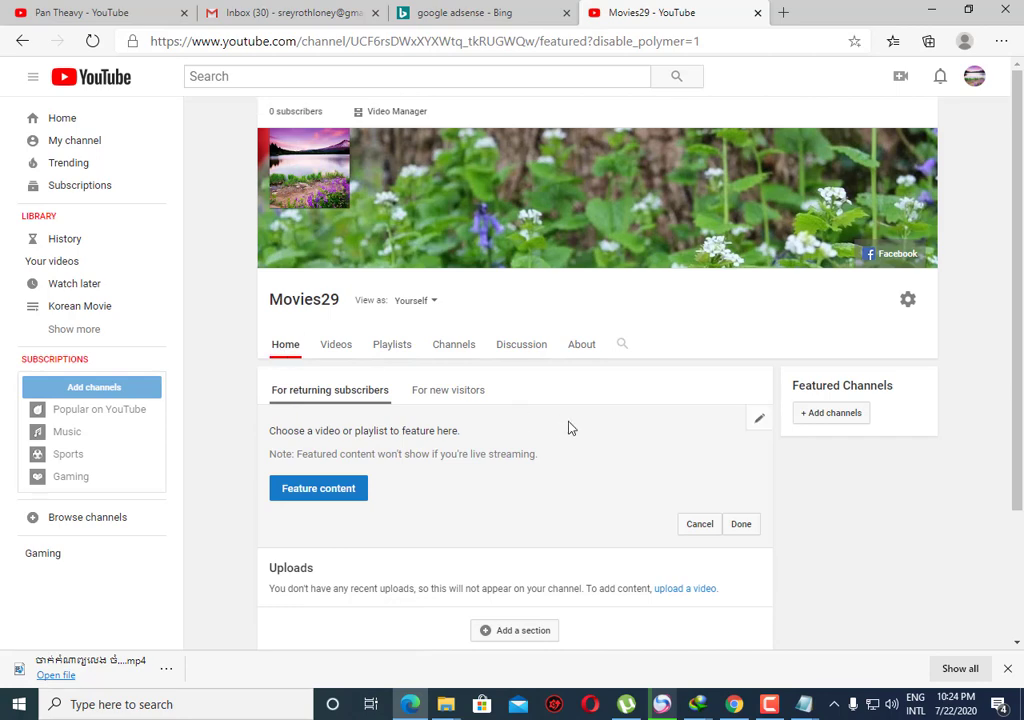
scroll(560, 432, "down", 3)
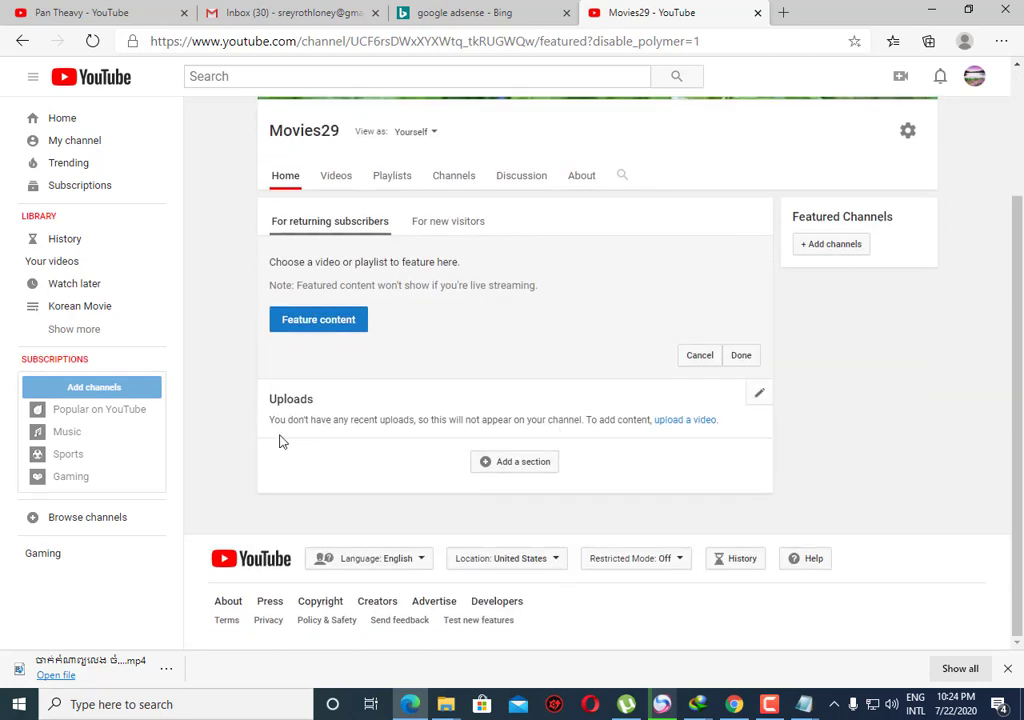
scroll(645, 347, "up", 3)
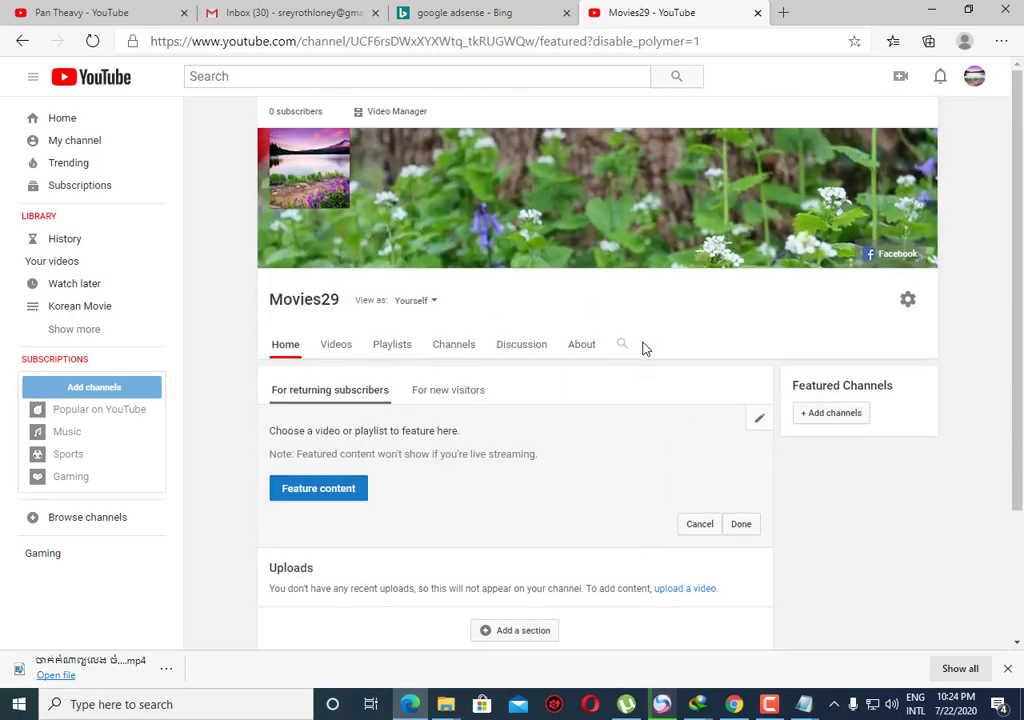